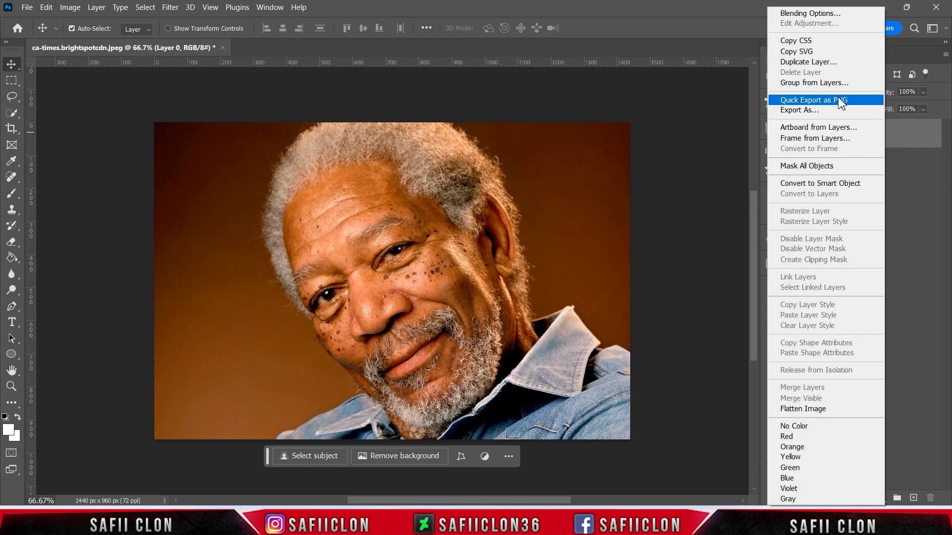
# - Duplicate the photo layer and rename the bottom original layer ORIGINAL
pyautogui.click(806, 62)
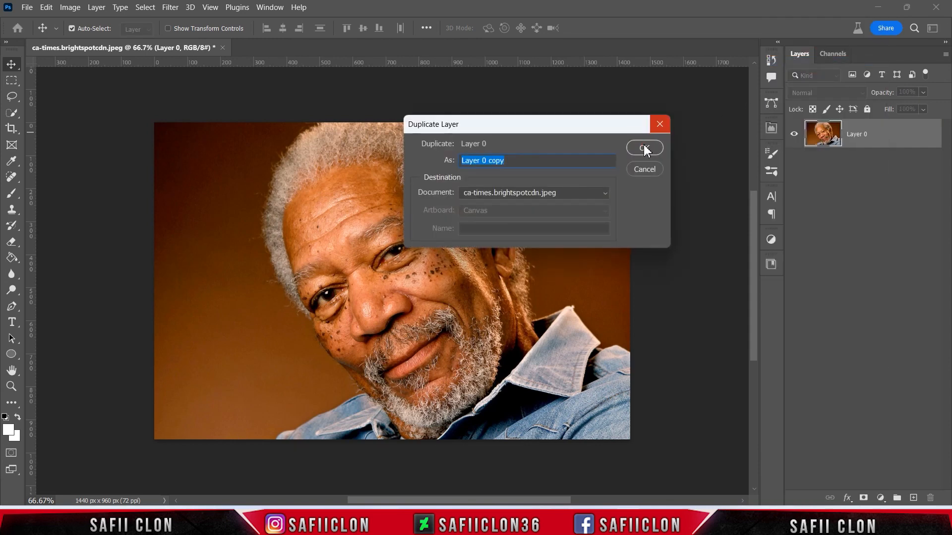
pyautogui.click(643, 148)
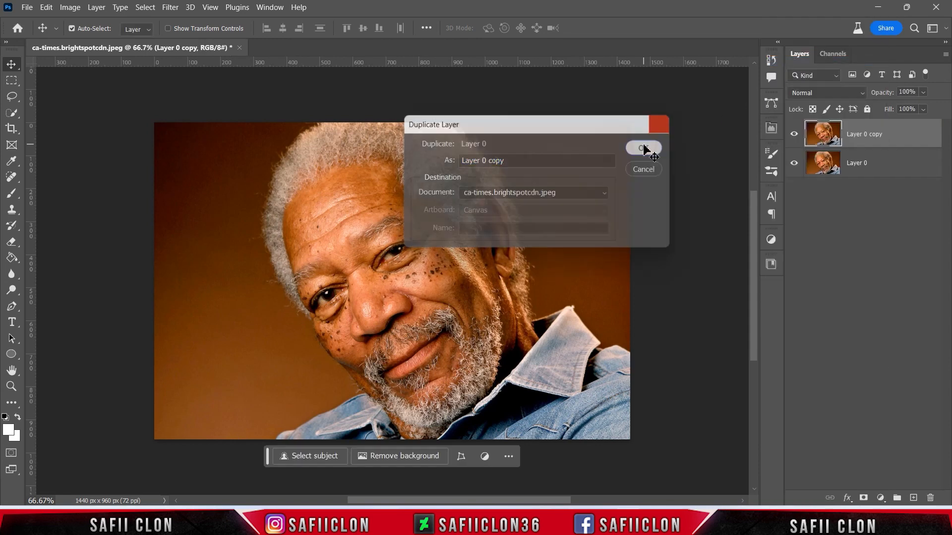
pyautogui.click(856, 167)
pyautogui.doubleClick(857, 166)
pyautogui.write('ORIGINAL')
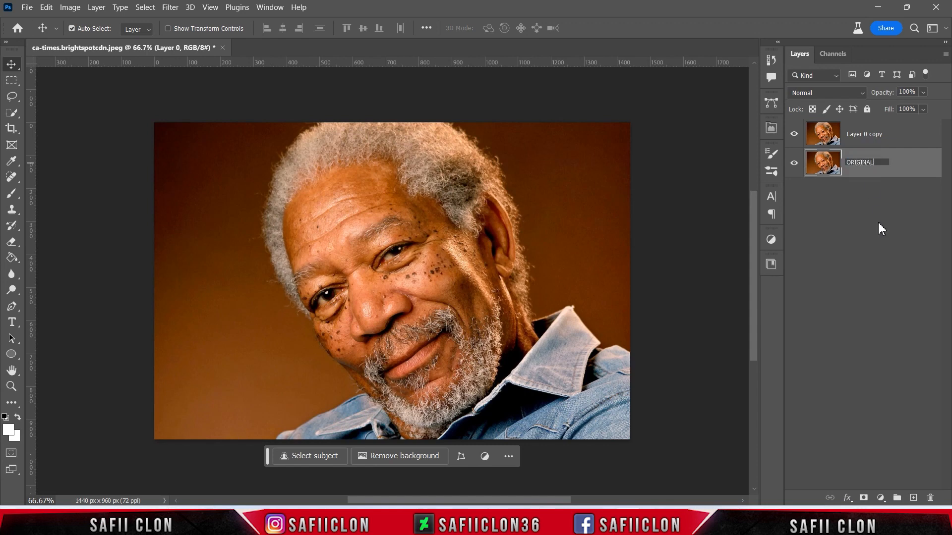
pyautogui.click(902, 168)
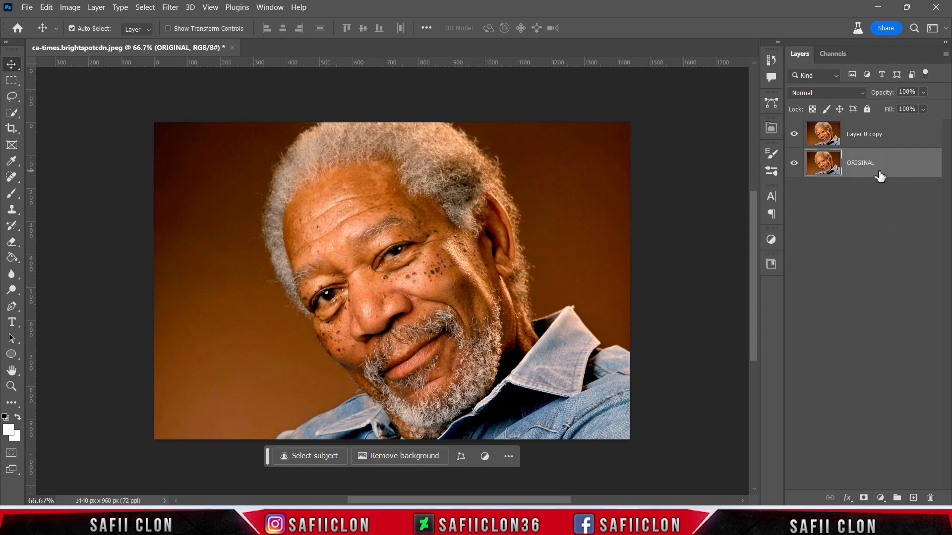
# - Apply a High Pass filter with a small radius to the duplicated top layer
pyautogui.click(894, 142)
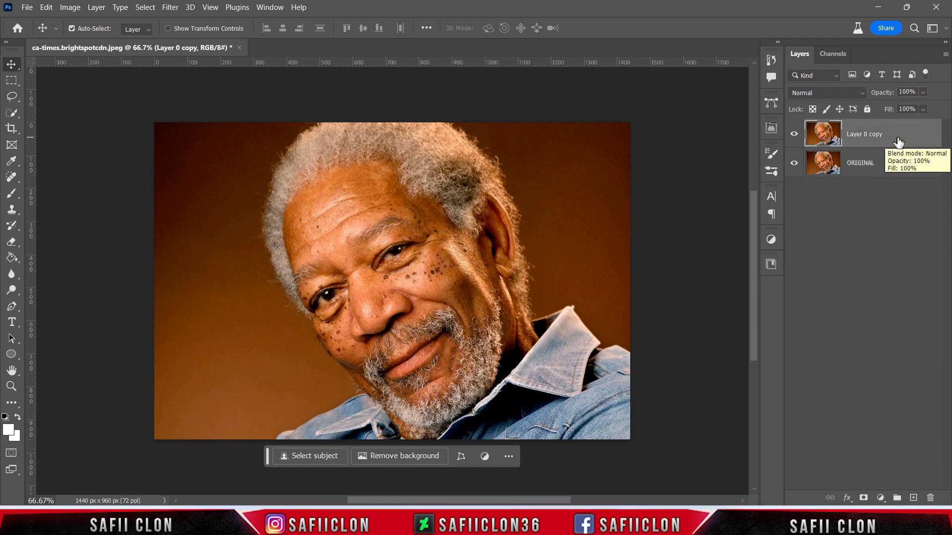
pyautogui.click(170, 7)
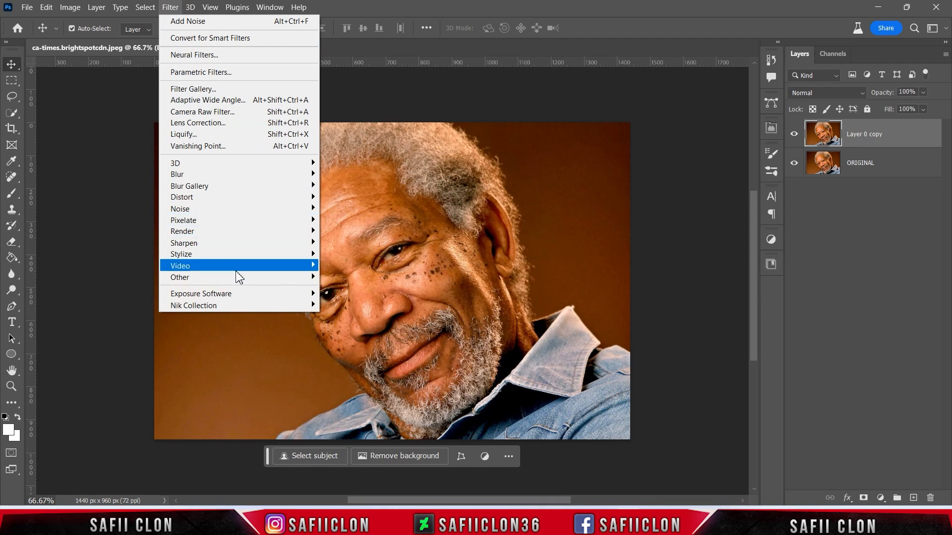
pyautogui.moveTo(305, 277)
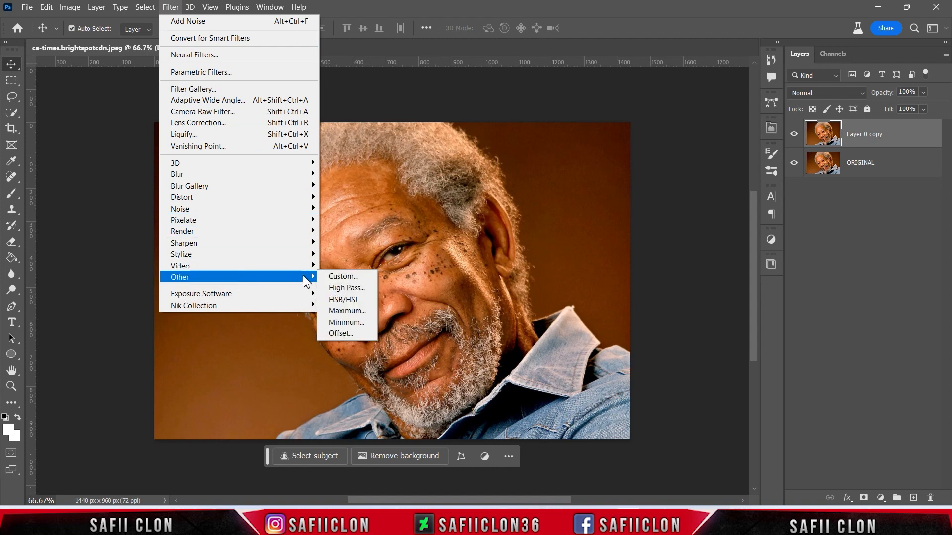
pyautogui.click(354, 288)
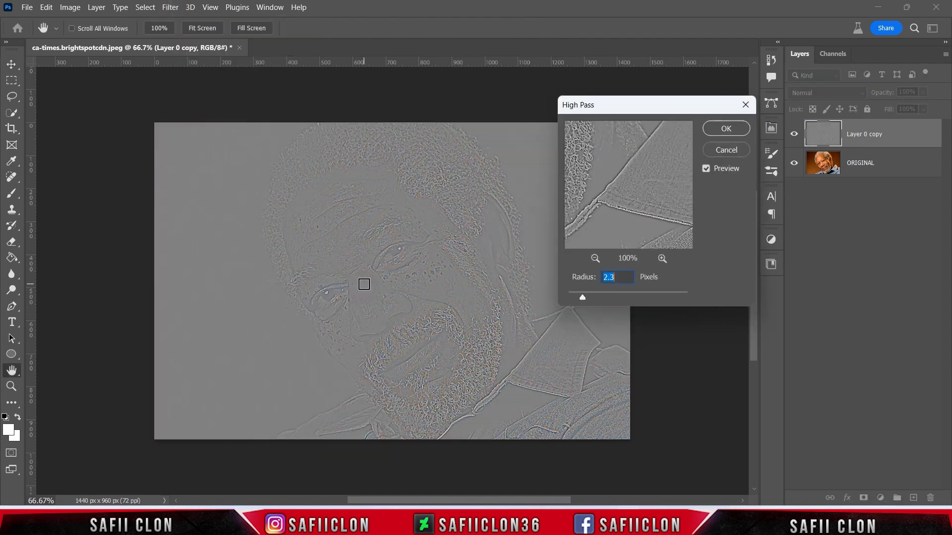
pyautogui.moveTo(597, 295); pyautogui.dragTo(582, 295)
pyautogui.moveTo(584, 296); pyautogui.dragTo(584, 295)
pyautogui.click(725, 130)
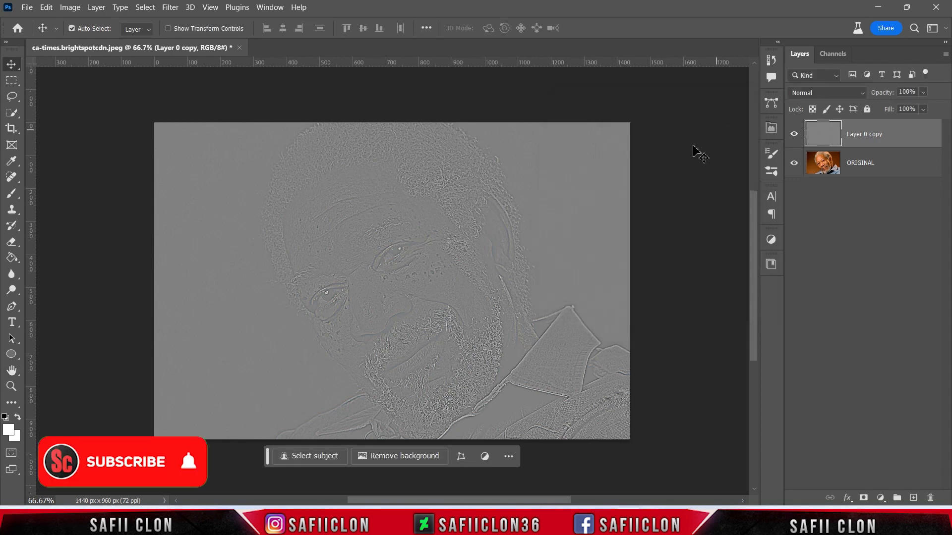
# - Set the high-pass layer's blend mode to Linear Light and toggle its visibility to compare the sharpening
pyautogui.click(825, 92)
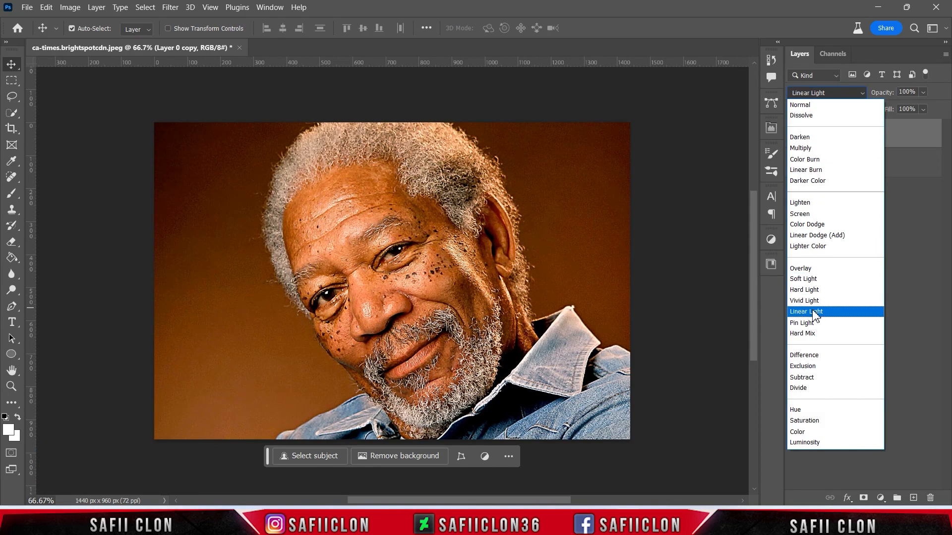
pyautogui.click(813, 312)
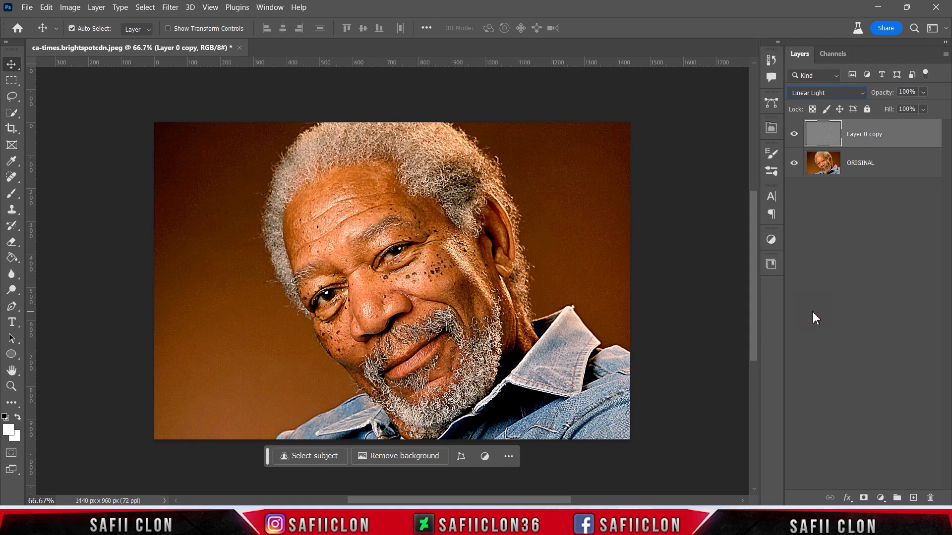
pyautogui.click(793, 136)
pyautogui.click(793, 137)
pyautogui.click(793, 136)
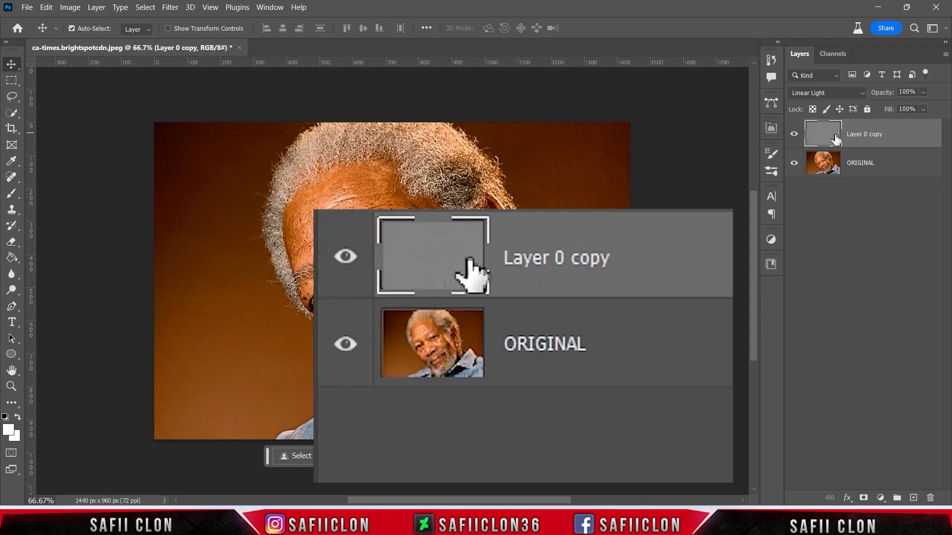
# - Stamp all visible layers into a new merged layer at the top of the stack
pyautogui.hotkey('ctrl', 'shift', 'alt', 'e')
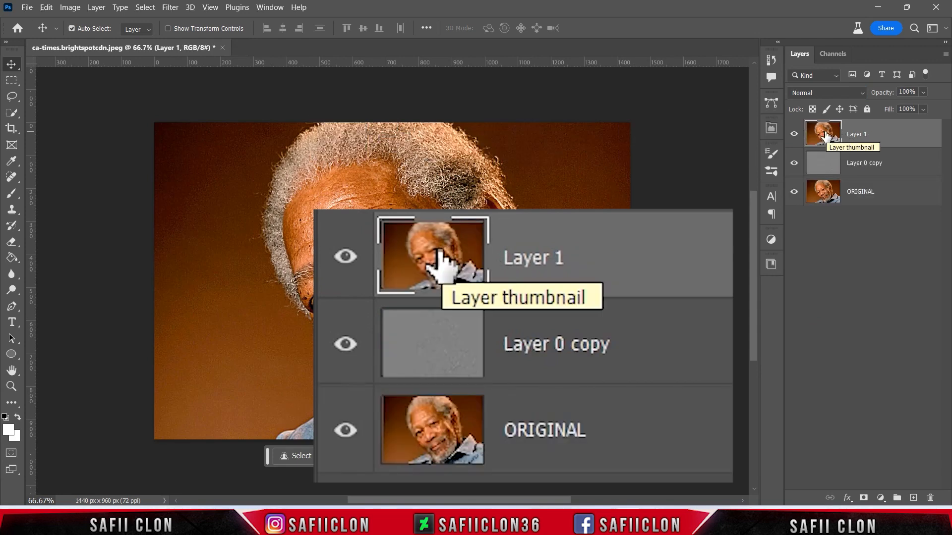
pyautogui.click(879, 139)
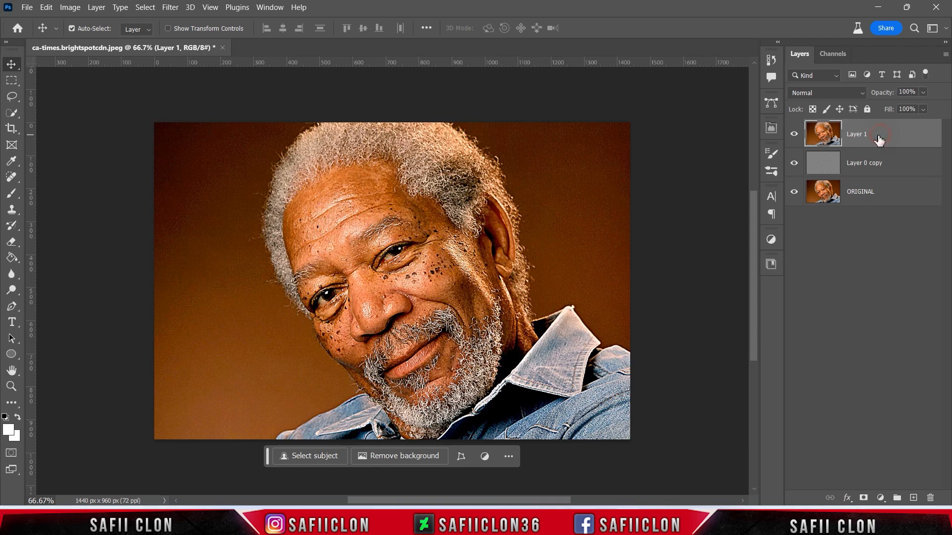
# - Open the Oil Paint filter on the stamped layer, setting Stylization to 5.0 and Cleanliness to 1.4
pyautogui.click(167, 9)
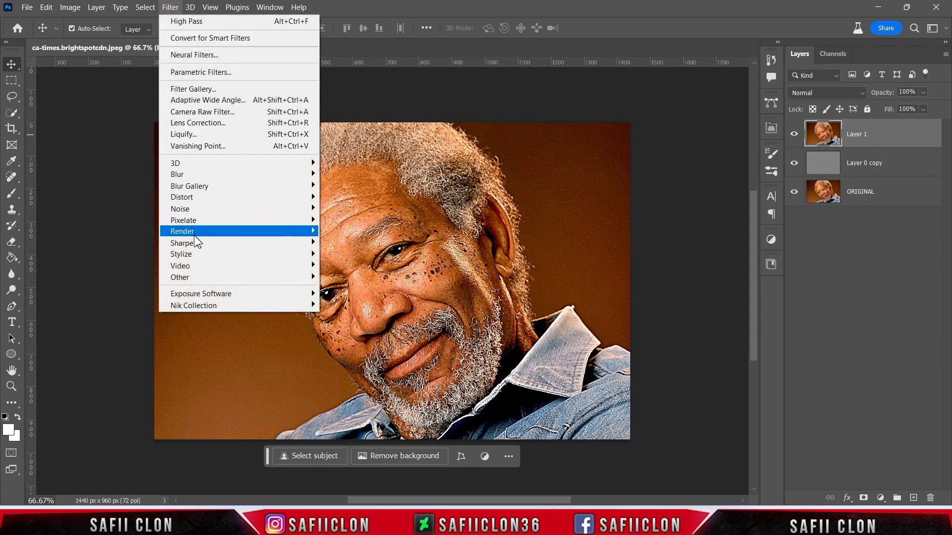
pyautogui.moveTo(213, 254)
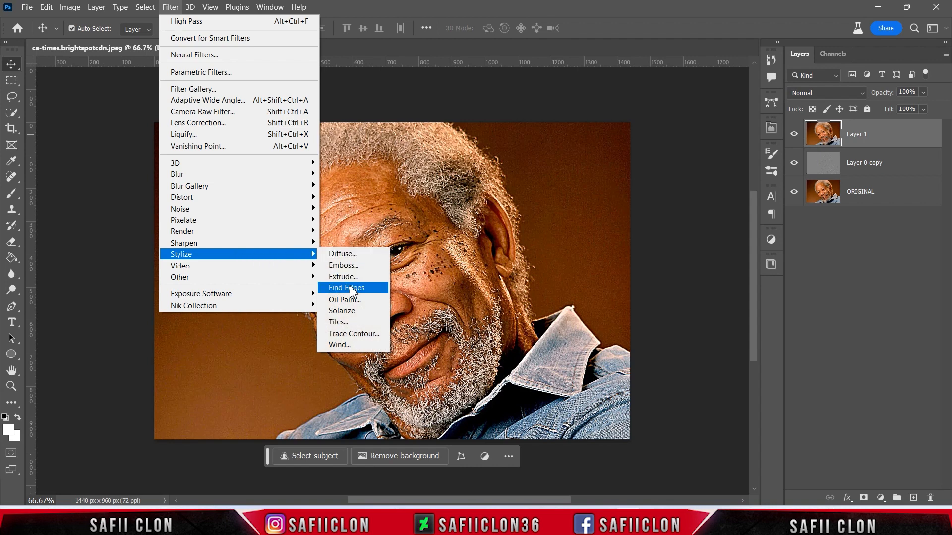
pyautogui.click(342, 299)
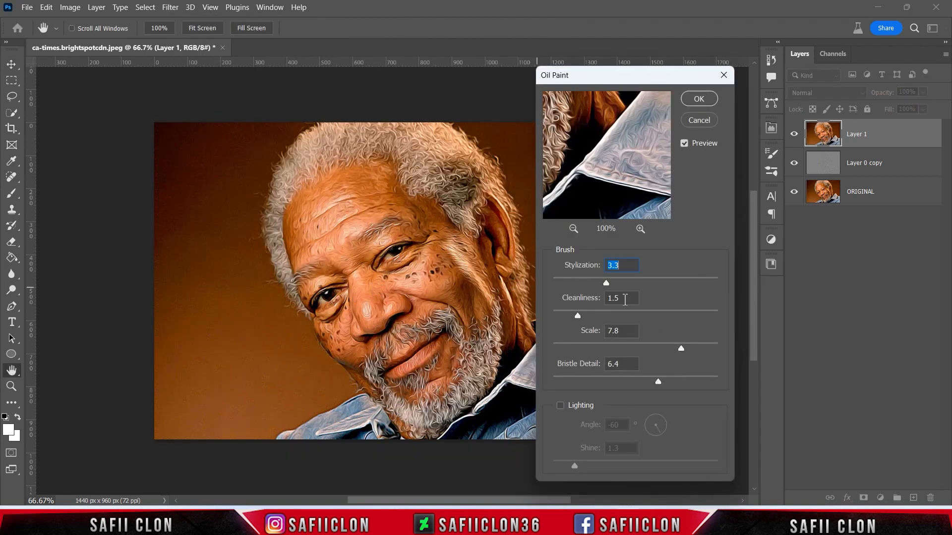
pyautogui.moveTo(600, 149)
pyautogui.mouseDown()
pyautogui.moveTo(667, 229)
pyautogui.moveTo(654, 182)
pyautogui.mouseUp()
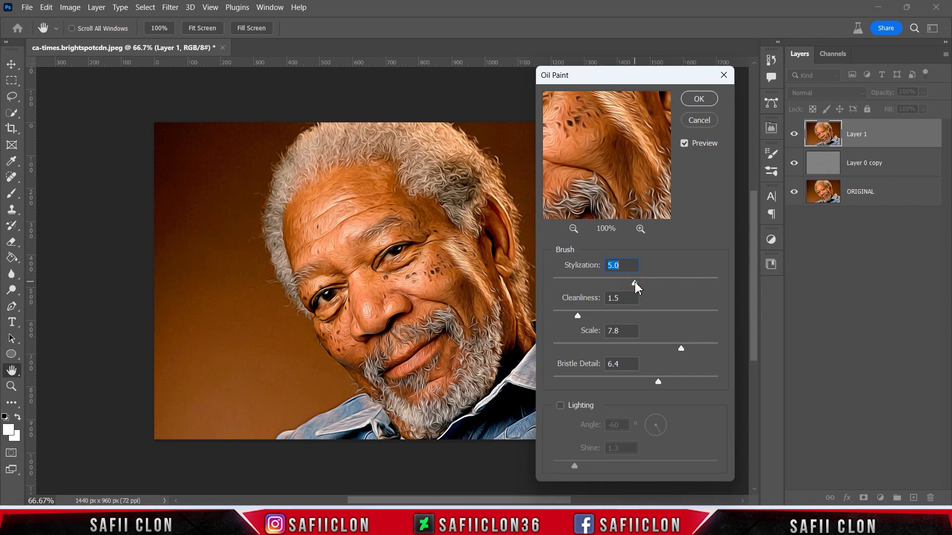
pyautogui.click(588, 315)
pyautogui.click(638, 316)
pyautogui.click(590, 315)
# - Set the Oil Paint Scale to 8.2 and apply the filter
pyautogui.click(694, 346)
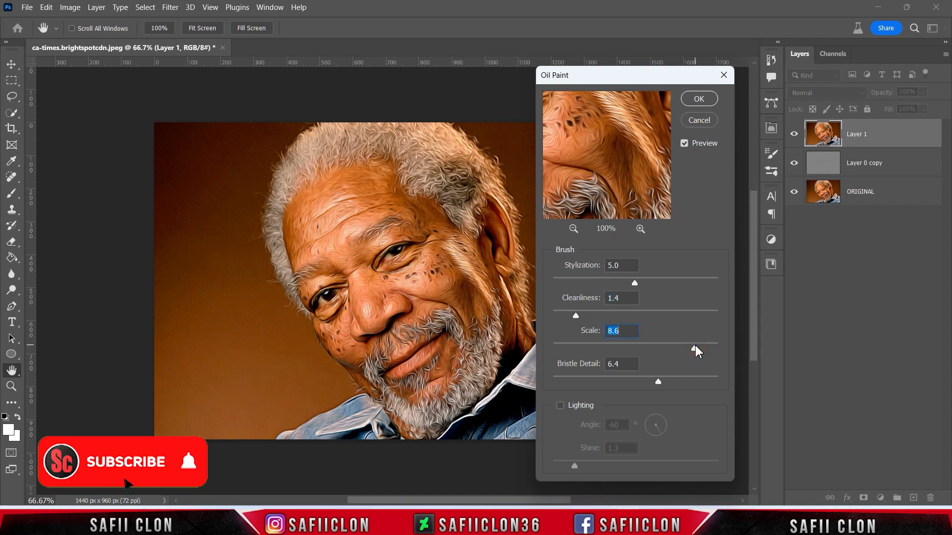
pyautogui.click(599, 348)
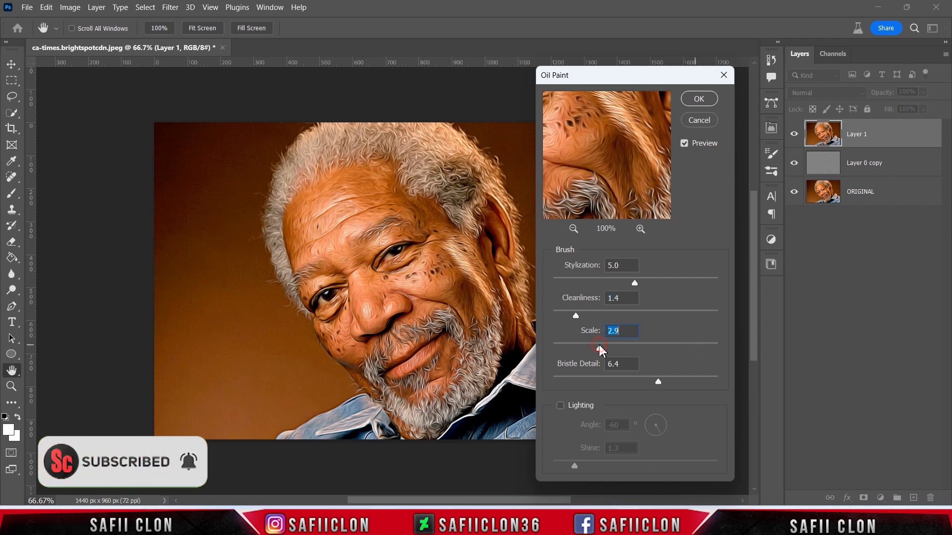
pyautogui.click(688, 347)
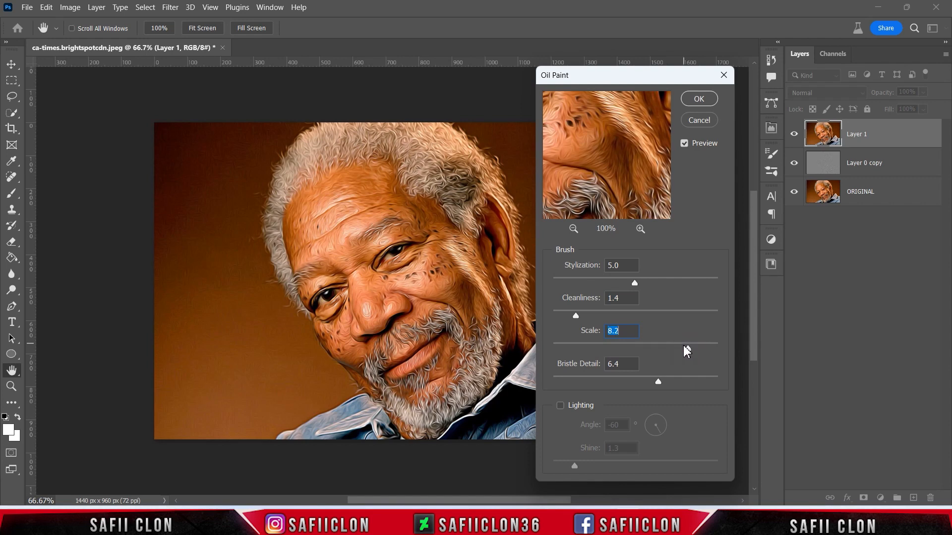
pyautogui.click(705, 380)
pyautogui.moveTo(652, 380); pyautogui.dragTo(651, 380)
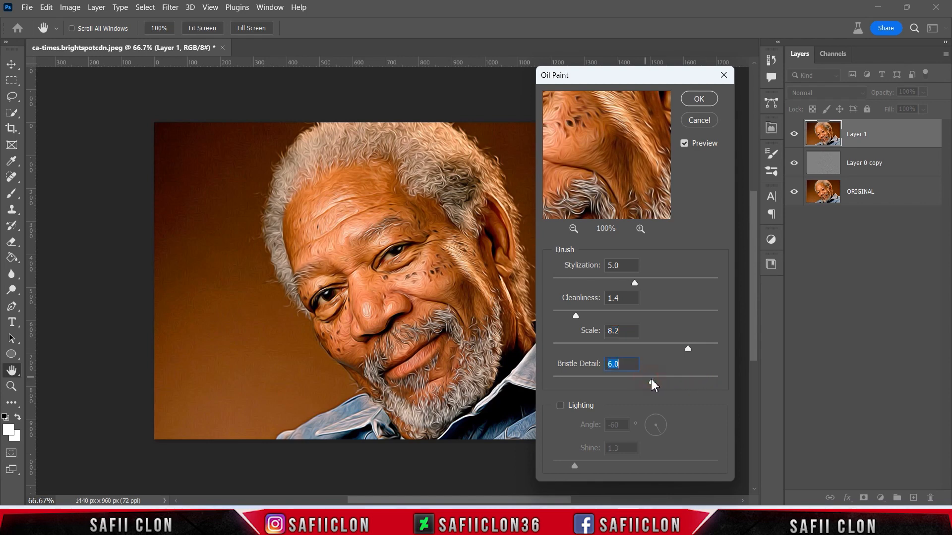
pyautogui.click(699, 99)
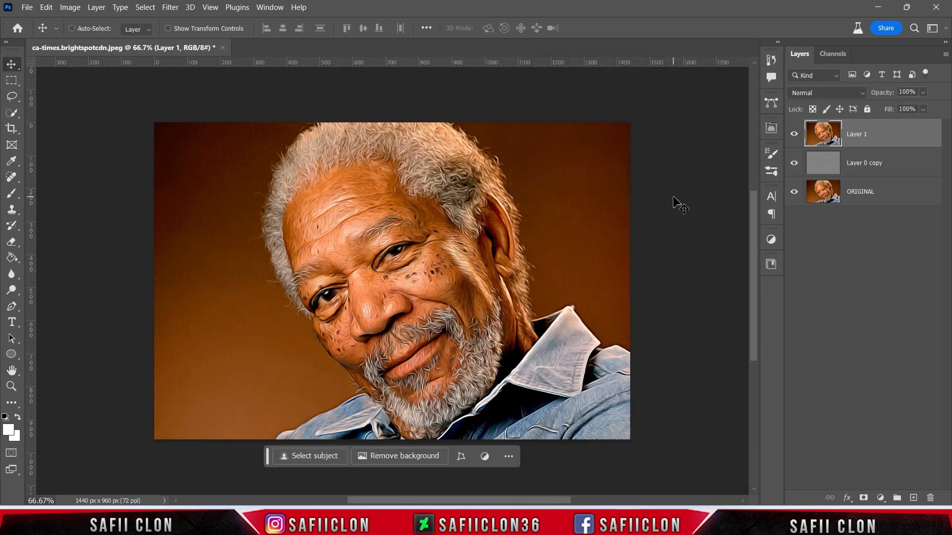
# - Zoom in to inspect the oil paint effect and toggle the stamped layer's visibility to compare
pyautogui.hotkey('ctrl', '+')
pyautogui.hotkey('ctrl', '+')
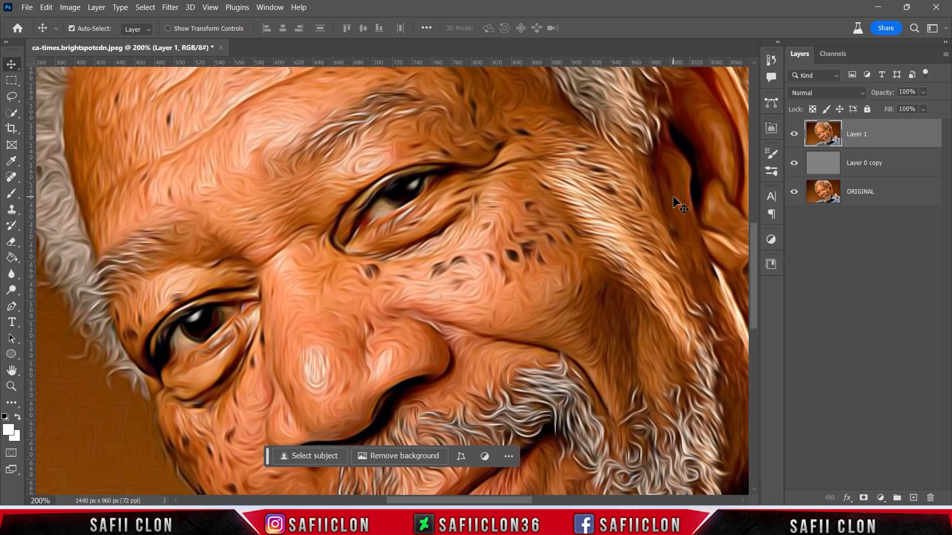
pyautogui.click(795, 135)
pyautogui.click(795, 134)
pyautogui.click(795, 134)
pyautogui.click(795, 134)
pyautogui.hotkey('ctrl', '-')
pyautogui.hotkey('ctrl', '-')
pyautogui.hotkey('ctrl', '+')
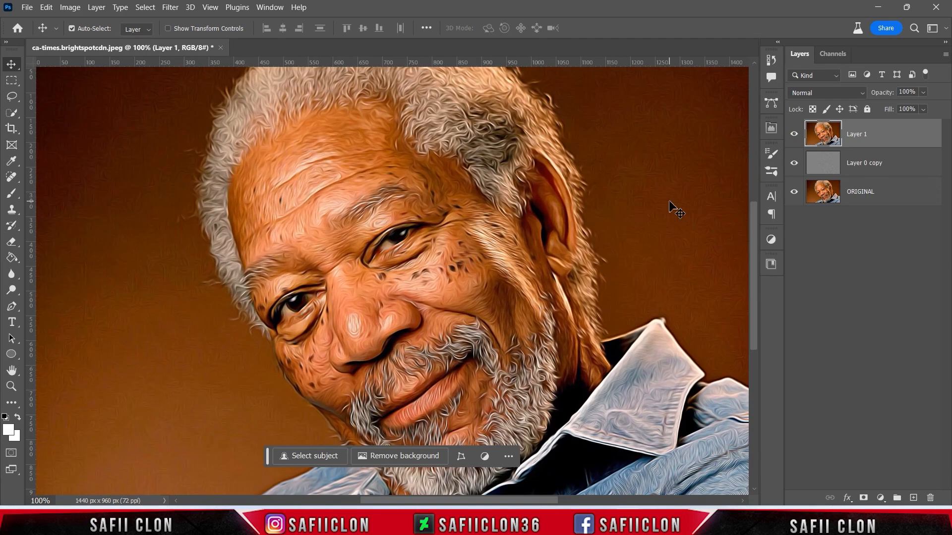
pyautogui.scroll(1, 673, 198)
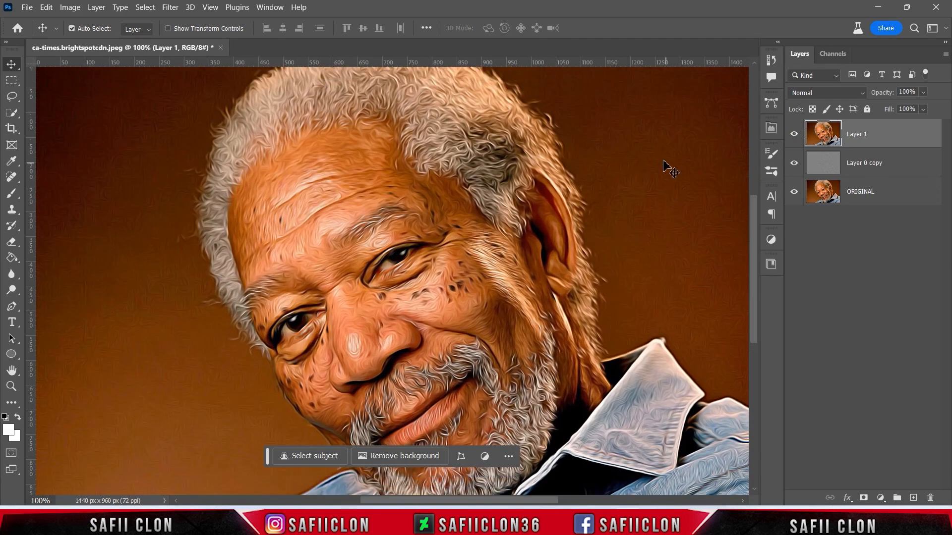
pyautogui.hotkey('ctrl', '-')
pyautogui.scroll(-1, 679, 179)
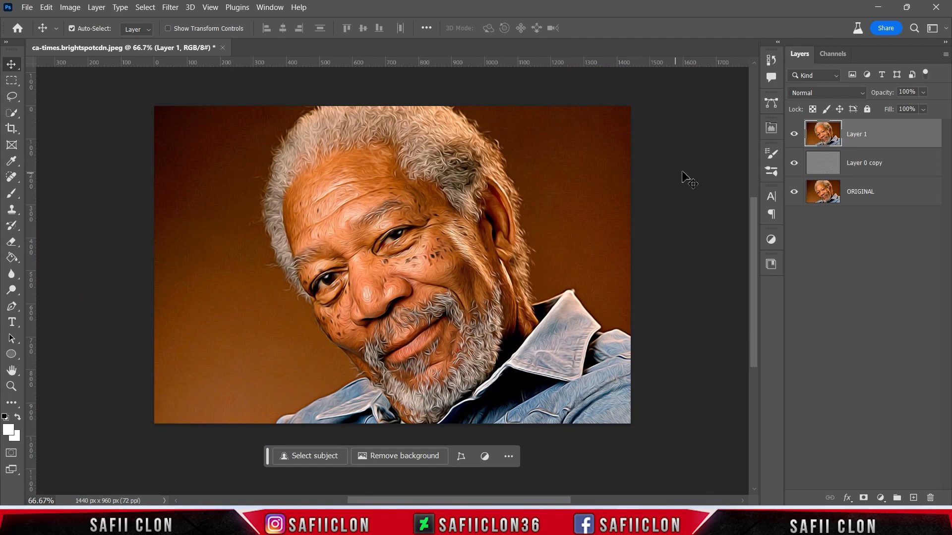
# - Set the stamped layer's blend mode to Overlay and toggle its visibility to compare
pyautogui.click(813, 93)
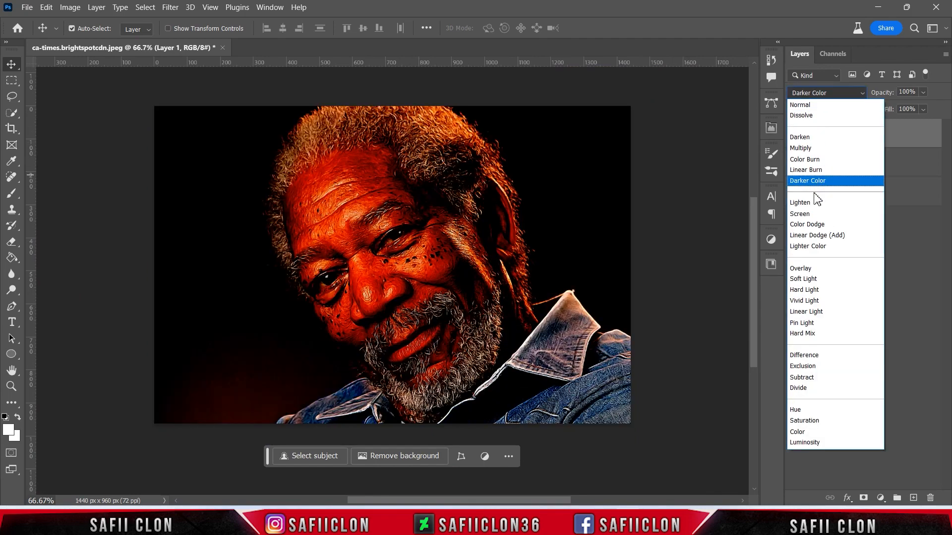
pyautogui.click(817, 272)
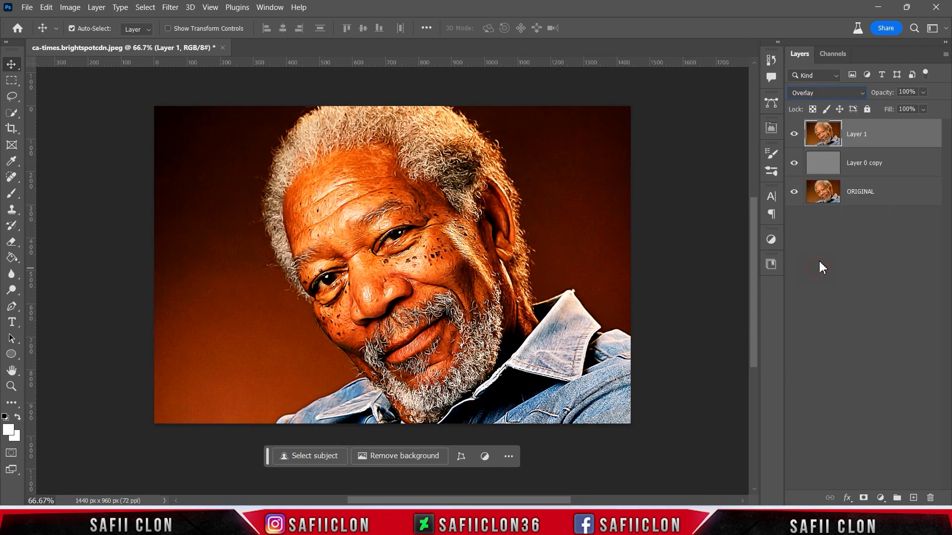
pyautogui.click(794, 133)
pyautogui.click(794, 133)
pyautogui.click(794, 132)
pyautogui.click(794, 133)
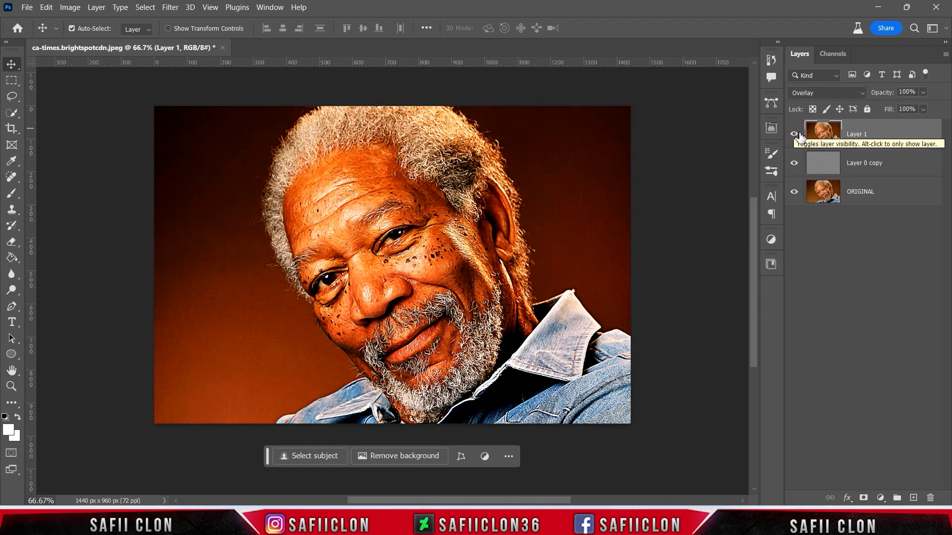
# - Open the Channels panel and load the RGB channel as a luminosity selection
pyautogui.click(270, 7)
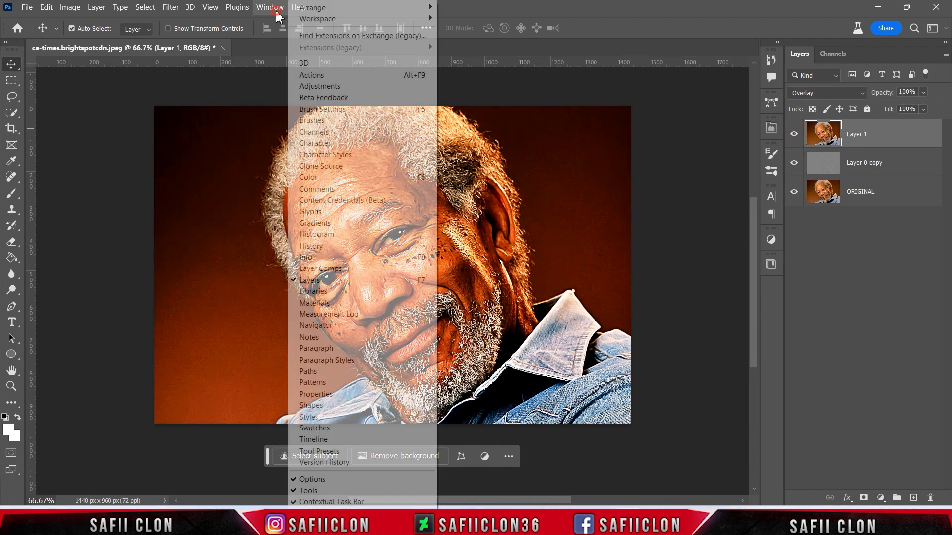
pyautogui.click(326, 134)
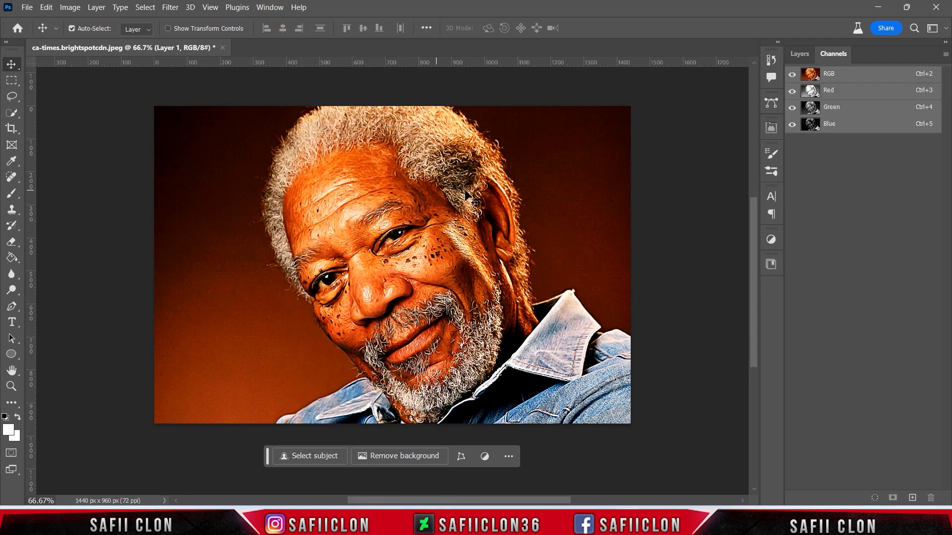
pyautogui.keyDown('ctrl'); pyautogui.click(810, 74); pyautogui.keyUp('ctrl')
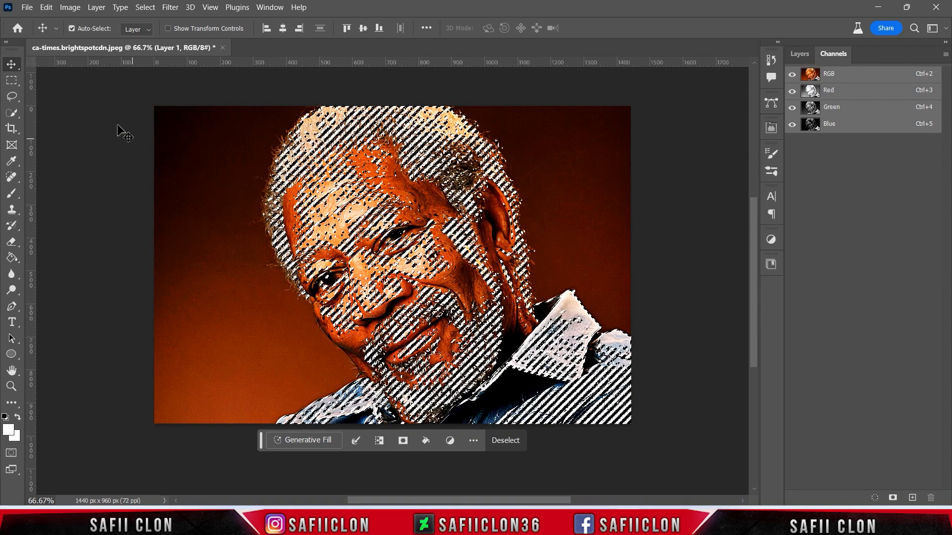
# - Copy the luminosity selection, paste it onto a new layer and toggle that layer's visibility to compare
pyautogui.click(46, 8)
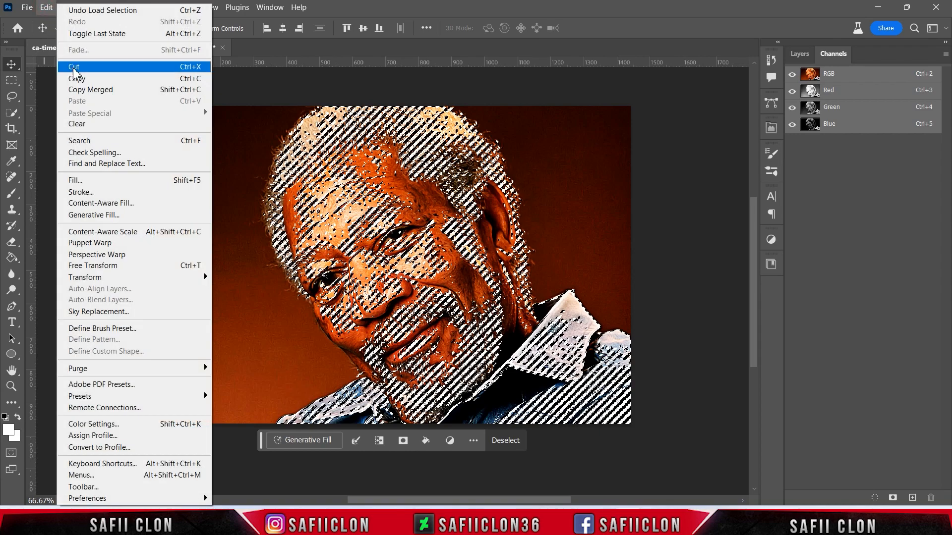
pyautogui.click(95, 79)
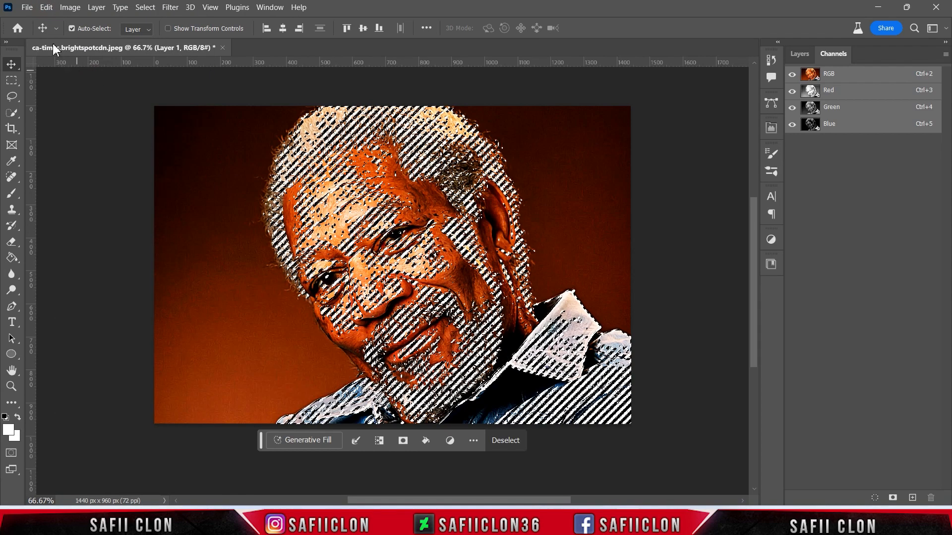
pyautogui.click(47, 7)
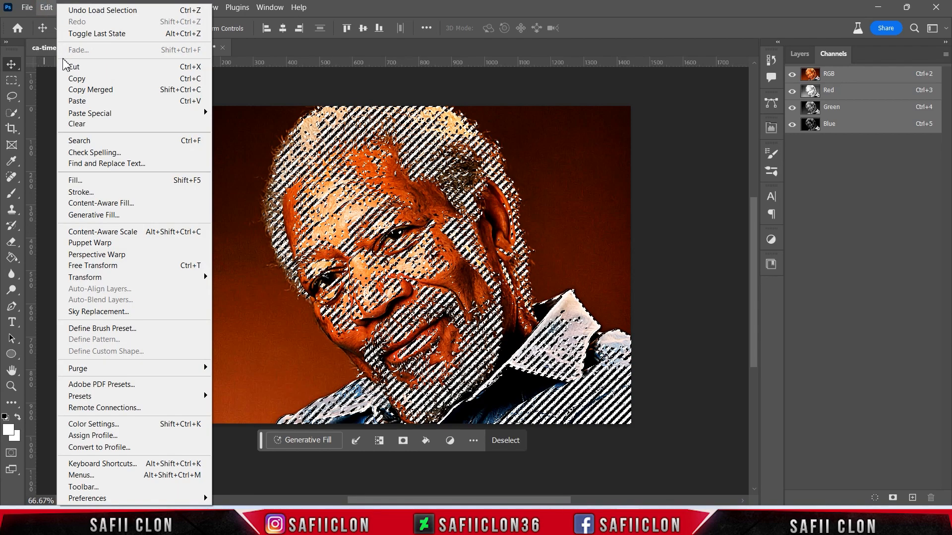
pyautogui.click(85, 102)
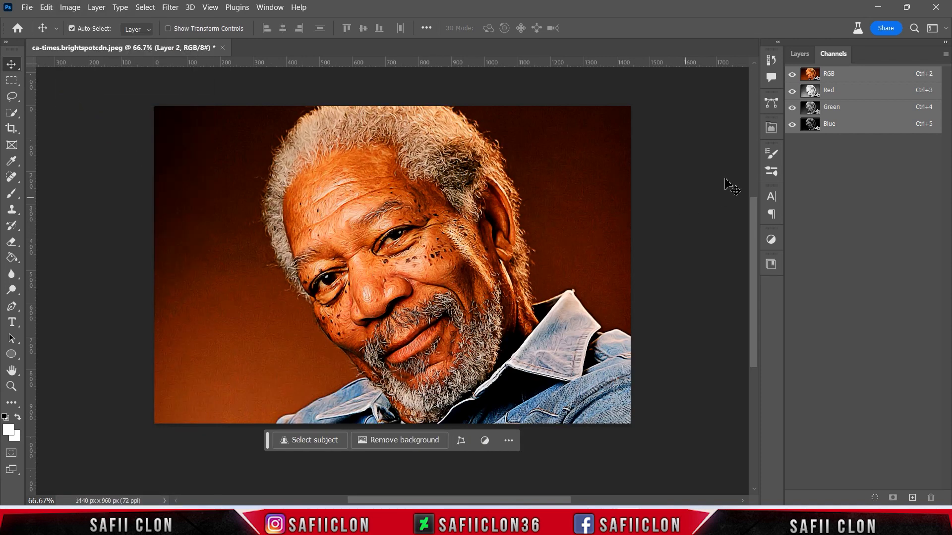
pyautogui.click(800, 56)
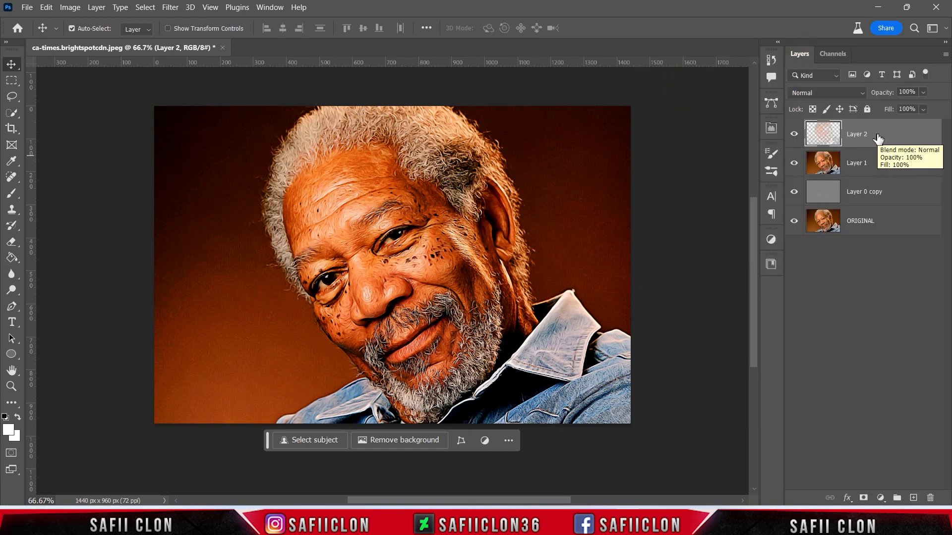
pyautogui.click(794, 135)
pyautogui.click(795, 135)
pyautogui.click(794, 135)
pyautogui.click(794, 135)
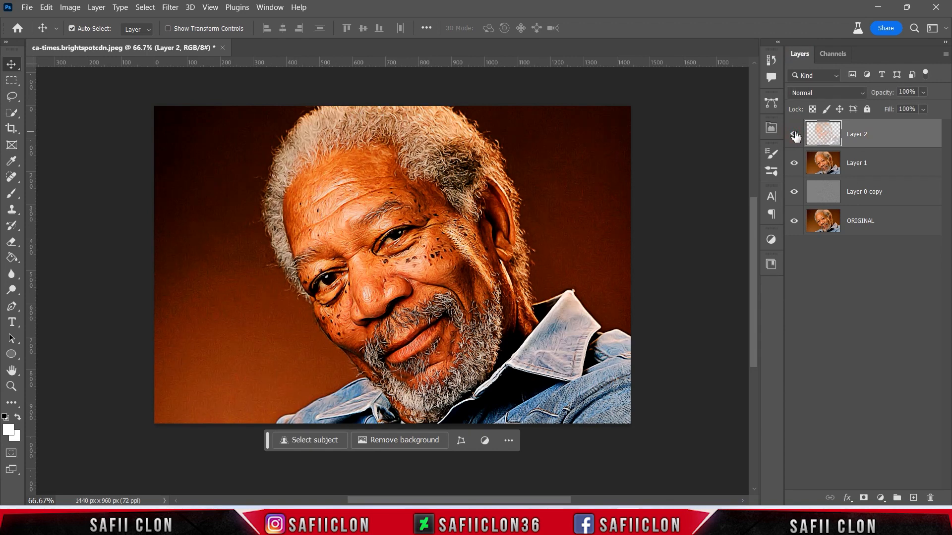
# - Set the pasted layer's blend mode to Hard Light and opacity to 77%, toggling its visibility to compare
pyautogui.click(816, 89)
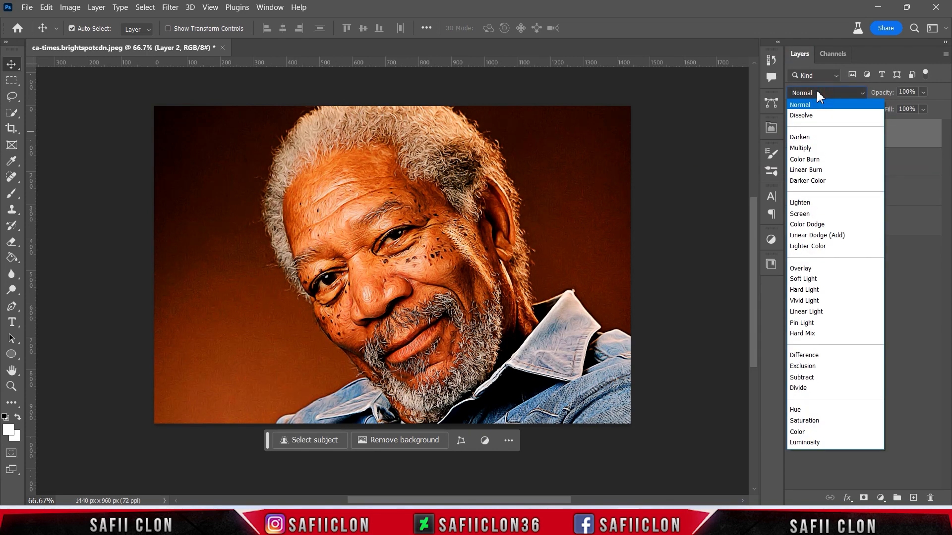
pyautogui.click(815, 291)
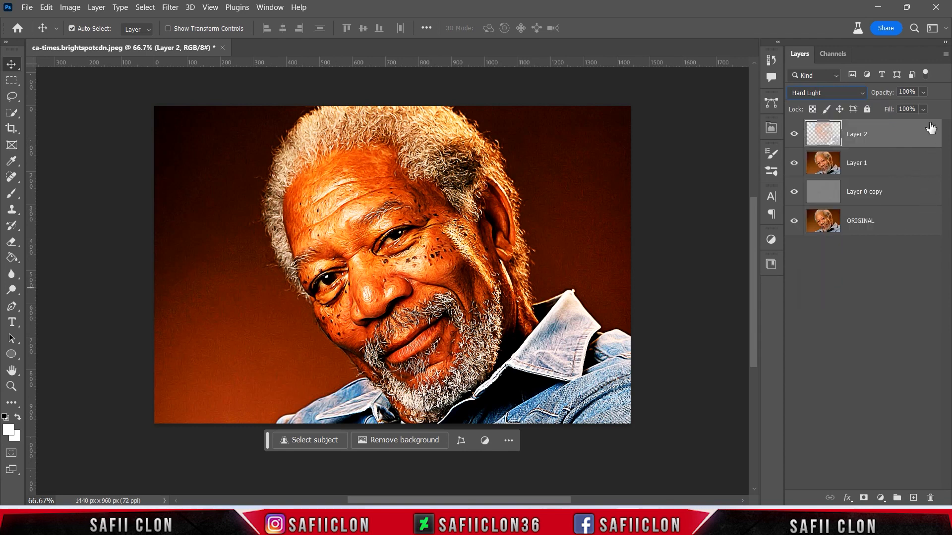
pyautogui.click(923, 94)
pyautogui.moveTo(933, 108); pyautogui.dragTo(924, 108)
pyautogui.click(923, 93)
pyautogui.click(795, 135)
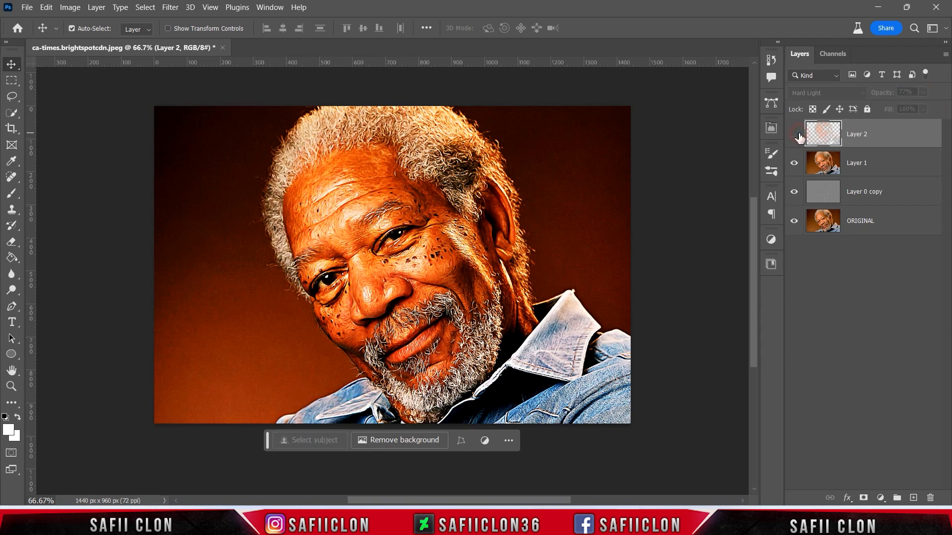
pyautogui.click(794, 134)
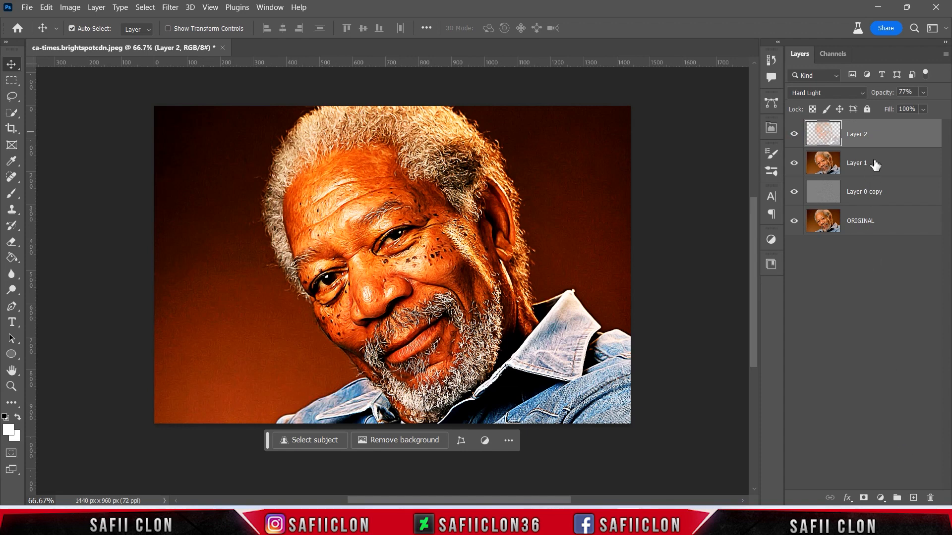
pyautogui.click(794, 136)
pyautogui.click(793, 137)
# - Load the pasted layer's pixels as a selection, add a new empty layer and paste the copied luminosity into it
pyautogui.press('ctrl')
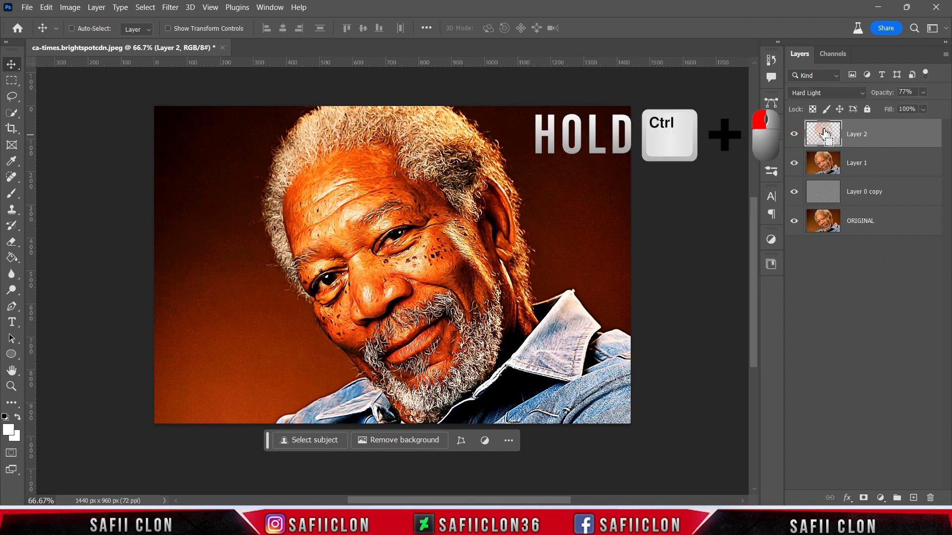
pyautogui.keyDown('ctrl'); pyautogui.click(824, 132); pyautogui.keyUp('ctrl')
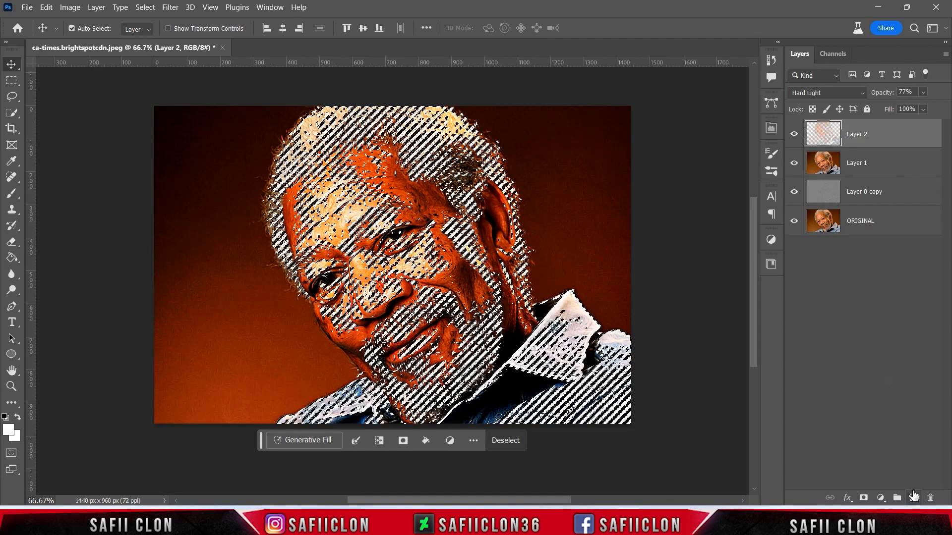
pyautogui.click(914, 498)
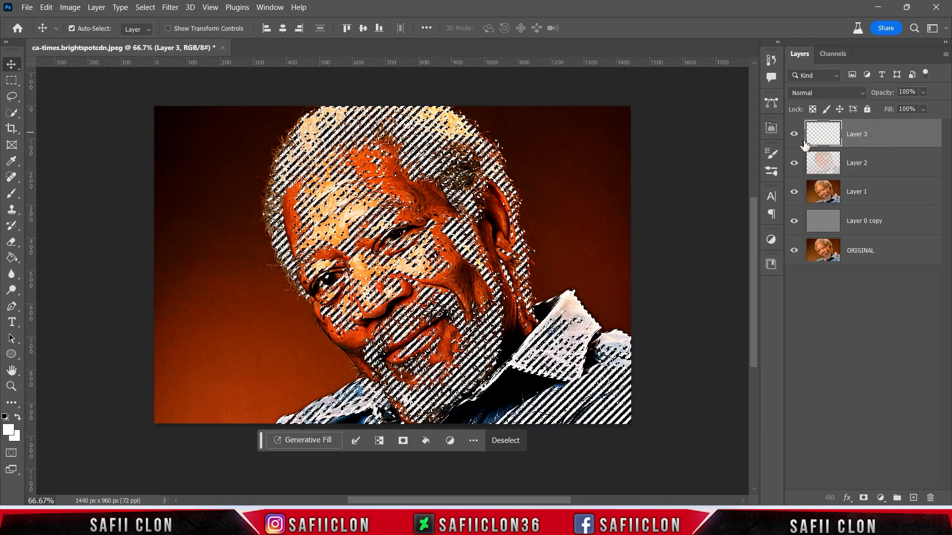
pyautogui.click(46, 7)
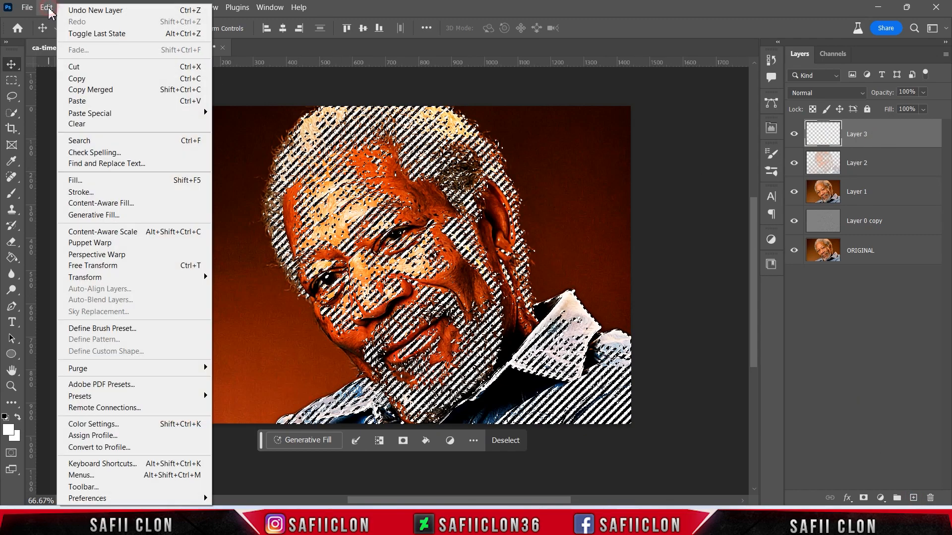
pyautogui.click(100, 101)
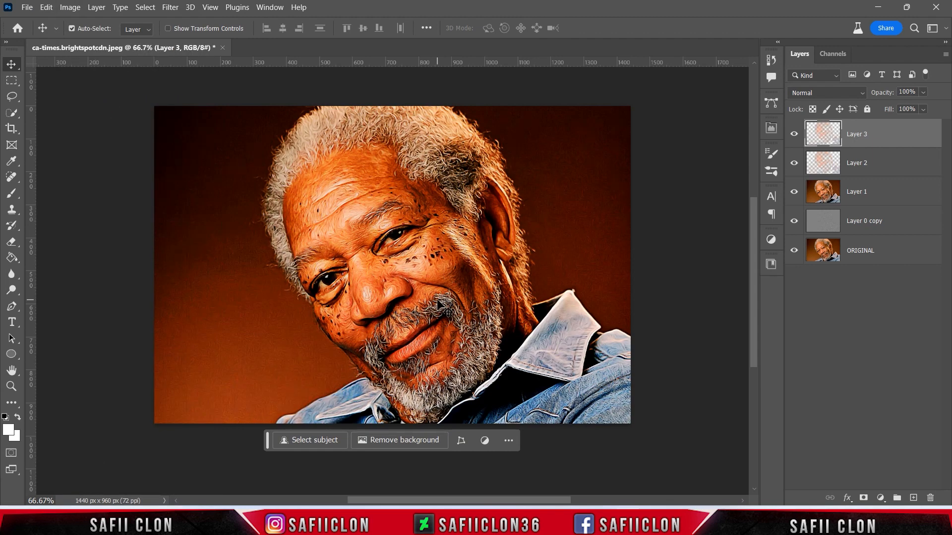
# - Set the new pasted layer's blend mode to Screen and toggle its visibility to compare
pyautogui.click(795, 136)
pyautogui.click(795, 135)
pyautogui.click(795, 136)
pyautogui.click(795, 135)
pyautogui.click(795, 135)
pyautogui.click(795, 135)
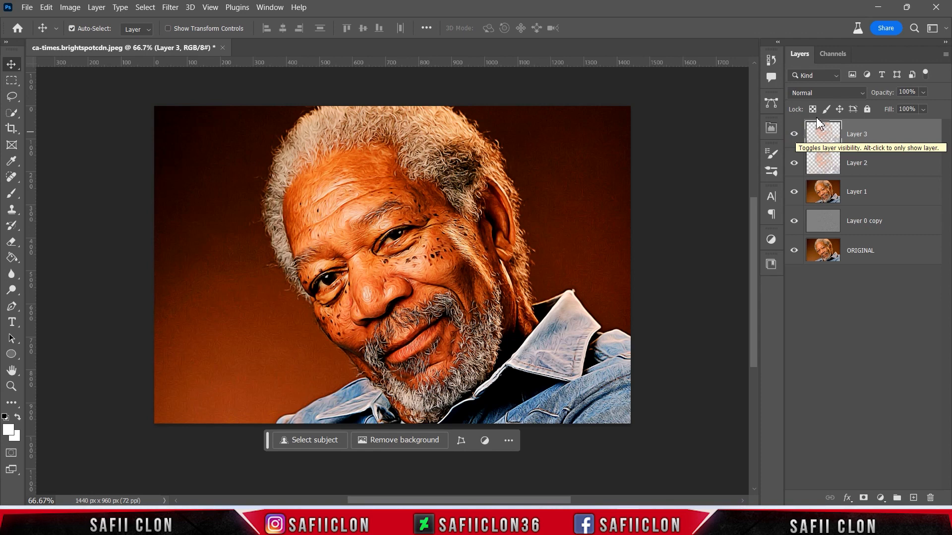
pyautogui.click(826, 93)
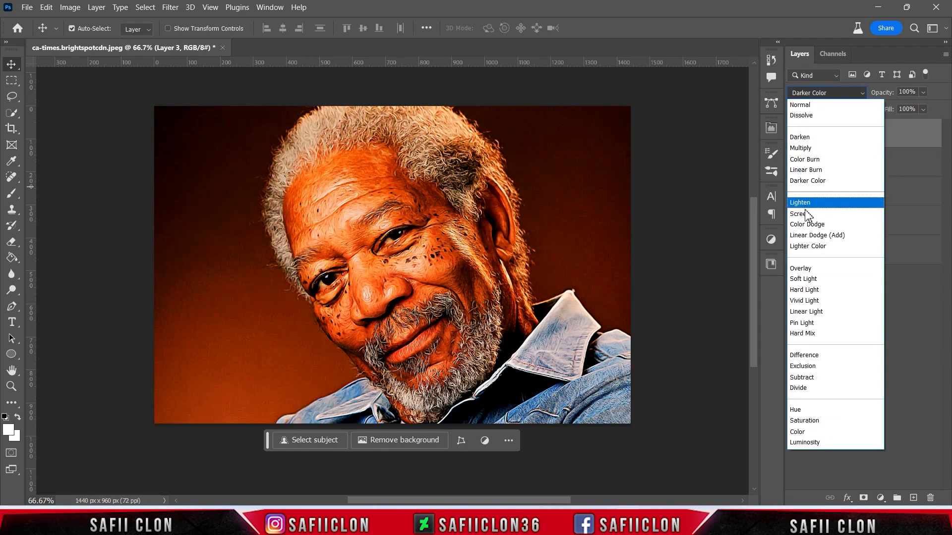
pyautogui.click(806, 217)
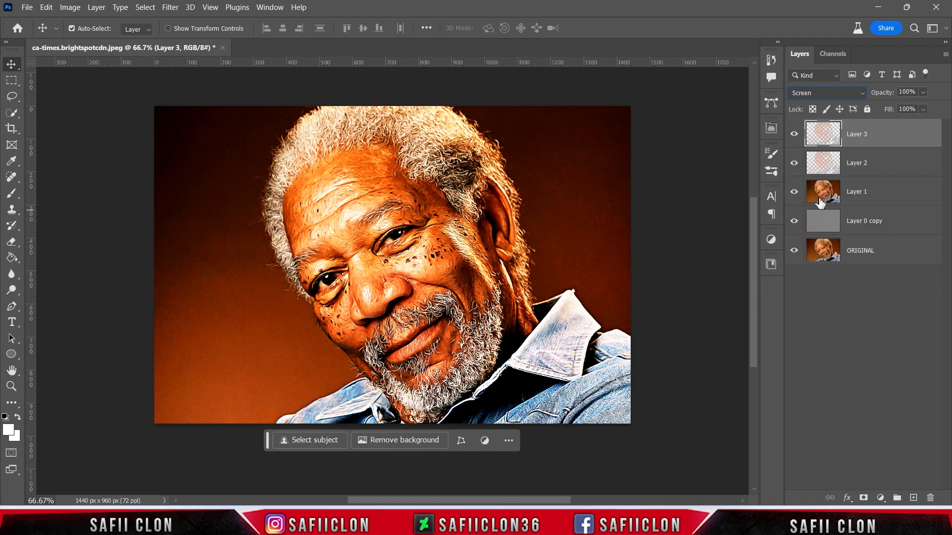
pyautogui.click(795, 135)
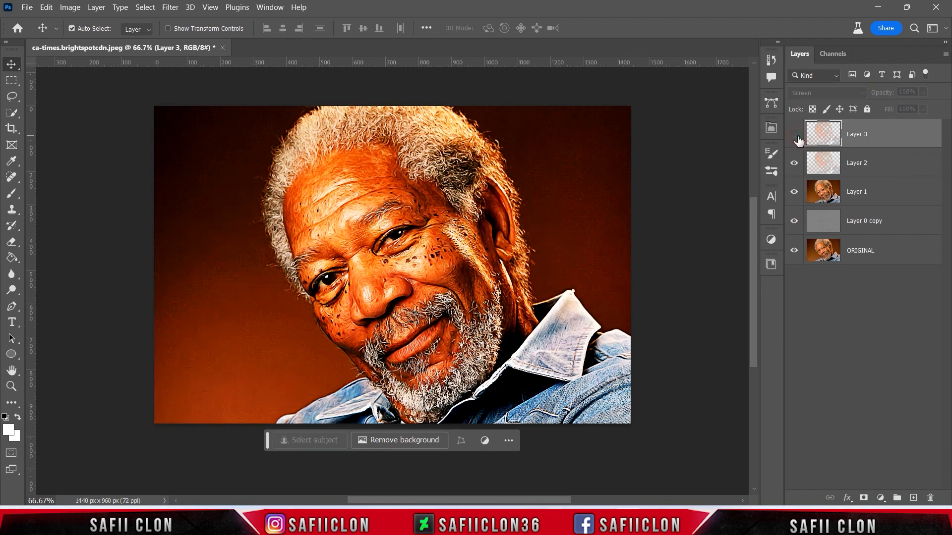
pyautogui.click(795, 135)
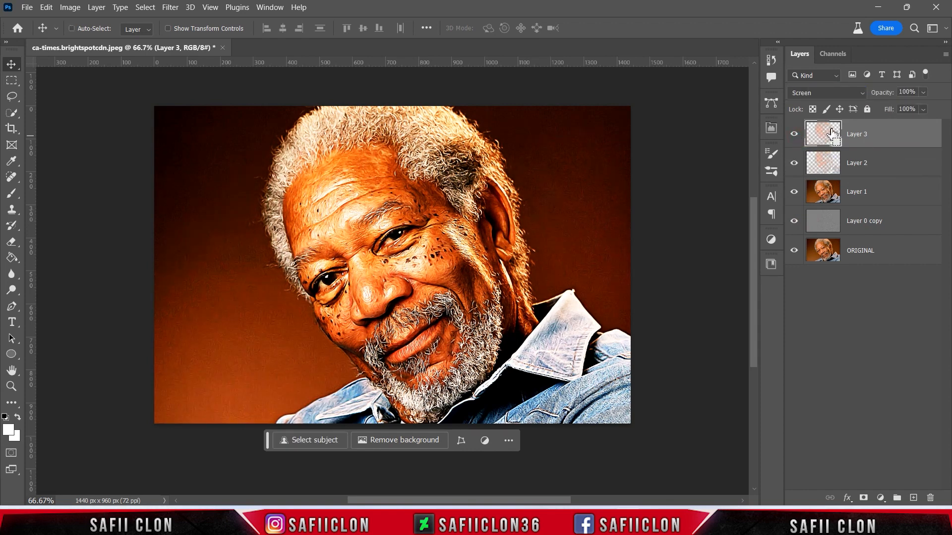
# - Stamp all visible layers onto a new merged layer and open the Filter Gallery
pyautogui.hotkey('ctrl', 'shift', 'alt', 'e')
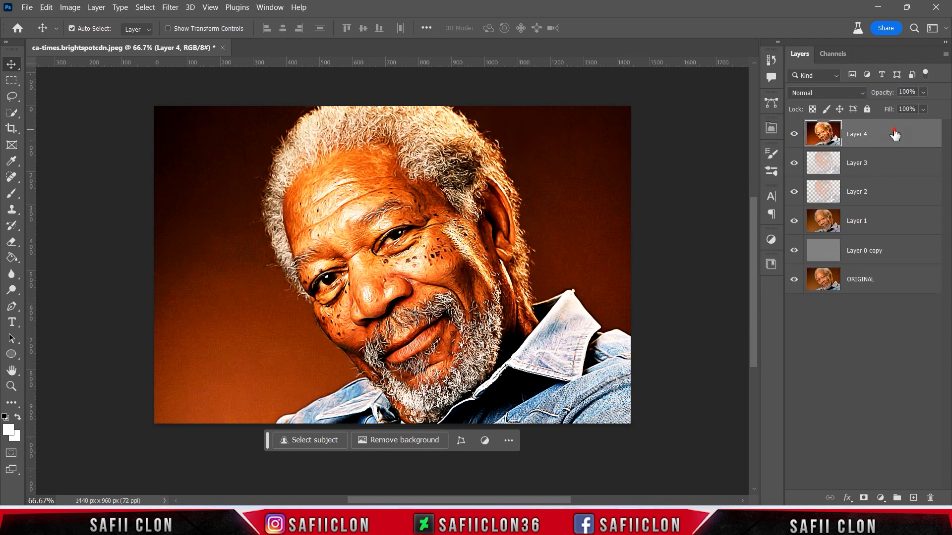
pyautogui.click(169, 9)
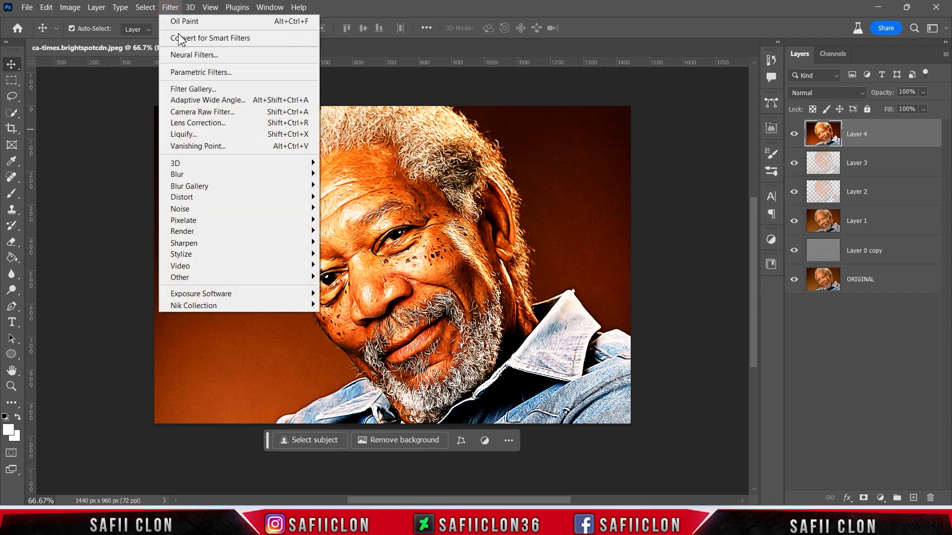
pyautogui.click(205, 89)
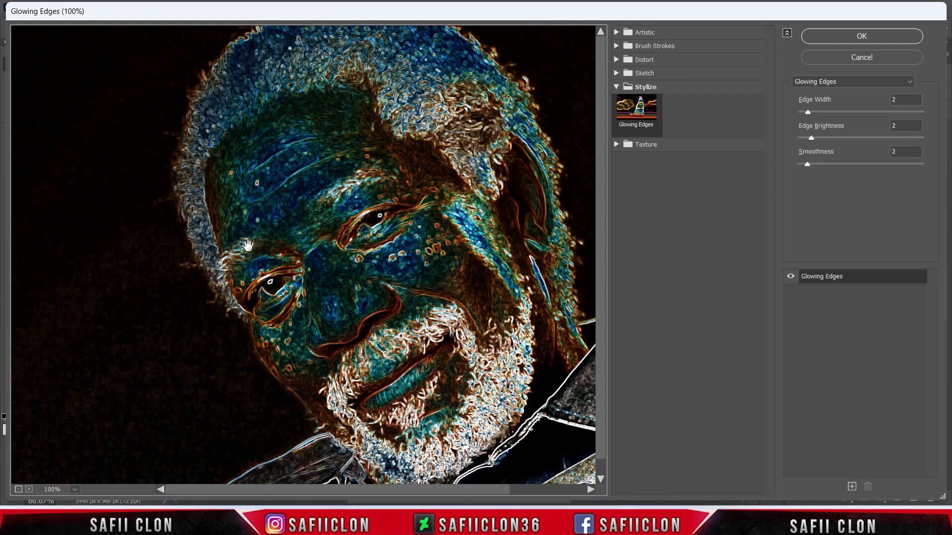
# - Apply the Artistic Poster Edges filter with adjusted Edge Thickness, Edge Intensity 0 and Posterization 6
pyautogui.click(18, 489)
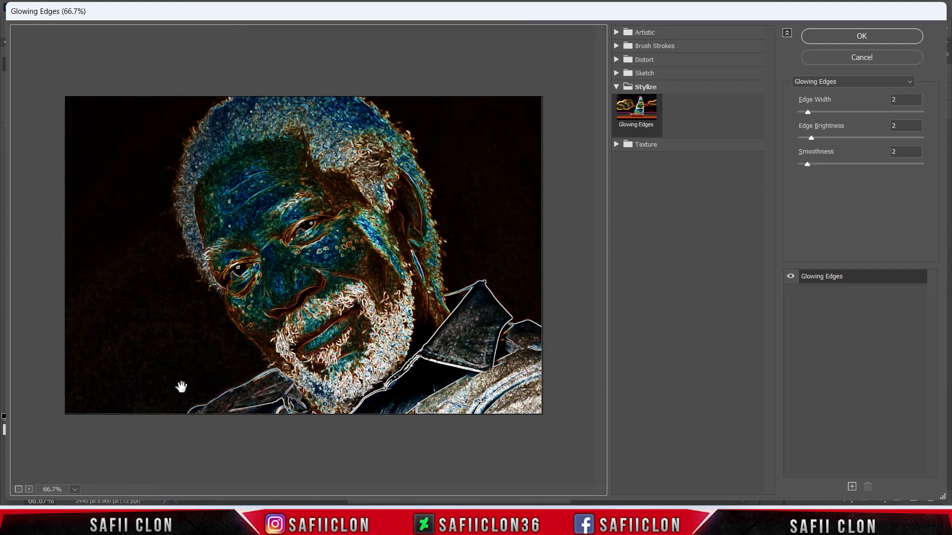
pyautogui.click(616, 33)
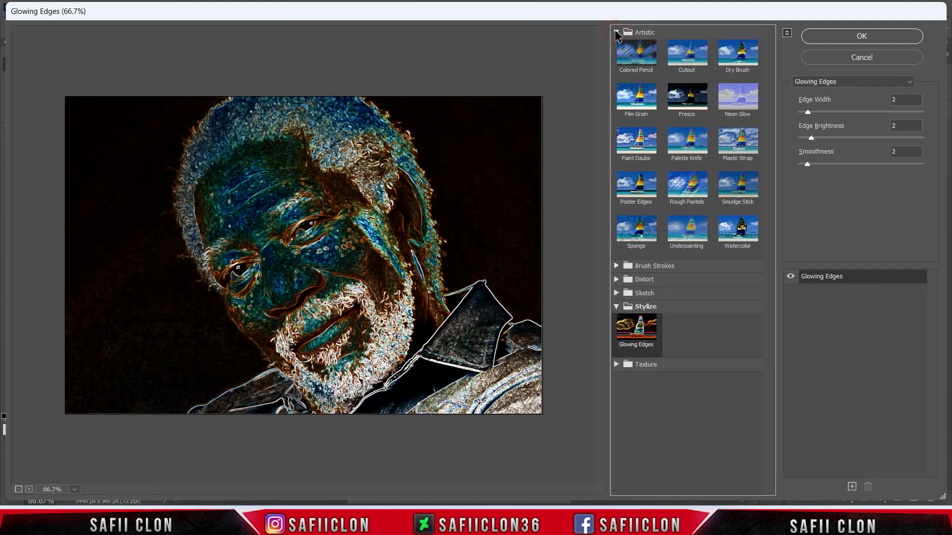
pyautogui.click(638, 188)
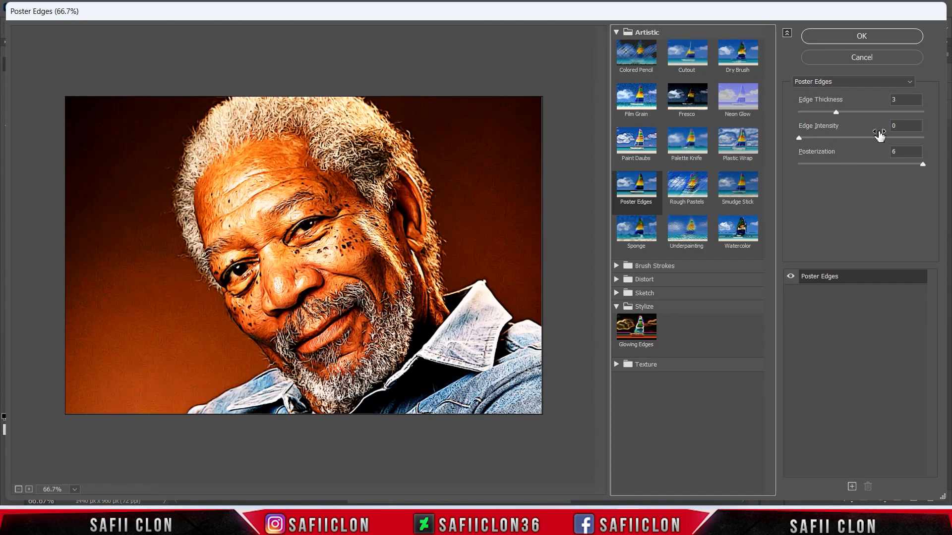
pyautogui.moveTo(837, 111); pyautogui.dragTo(863, 113)
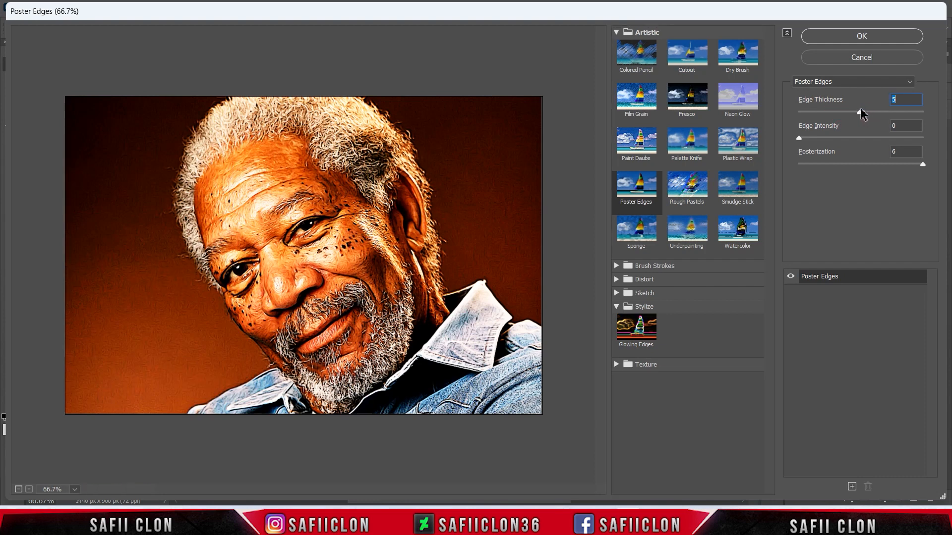
pyautogui.moveTo(863, 114); pyautogui.dragTo(851, 108)
pyautogui.click(799, 137)
pyautogui.moveTo(922, 164)
pyautogui.mouseDown()
pyautogui.moveTo(836, 170)
pyautogui.moveTo(937, 165)
pyautogui.mouseUp()
pyautogui.click(849, 112)
pyautogui.moveTo(856, 112); pyautogui.dragTo(854, 112)
pyautogui.click(861, 36)
pyautogui.click(861, 37)
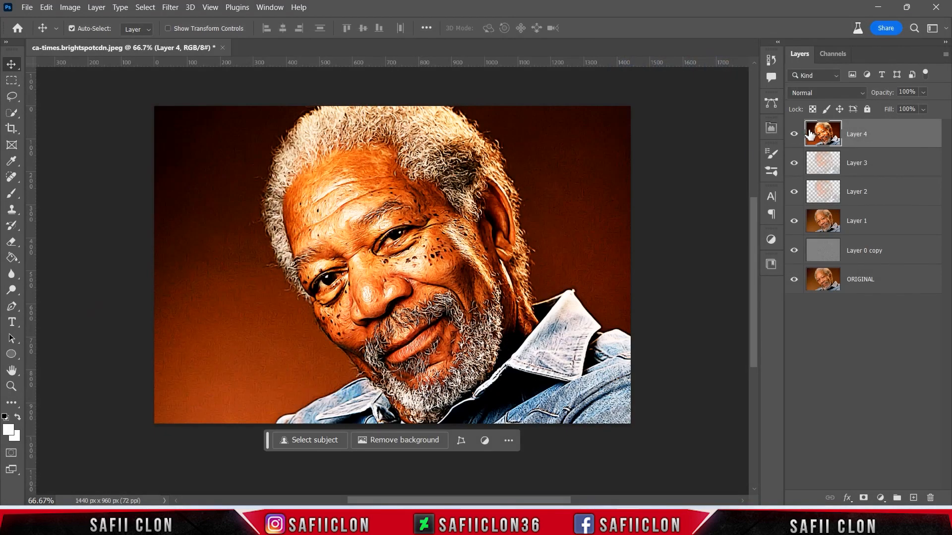
# - Toggle the Poster Edges layer's visibility to compare before and after
pyautogui.click(794, 134)
pyautogui.click(794, 135)
pyautogui.click(794, 134)
pyautogui.click(794, 134)
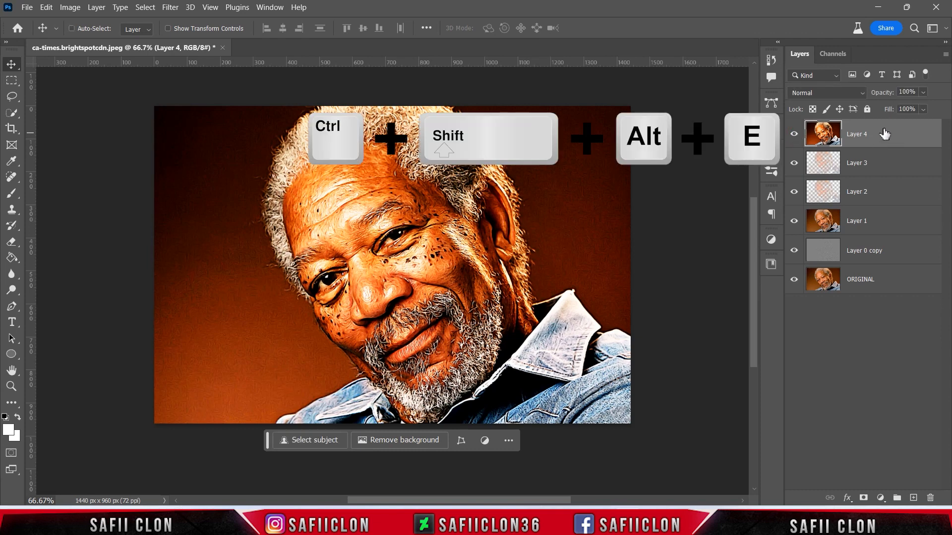
# - Stamp all visible layers onto another new layer and desaturate it
pyautogui.hotkey('ctrl', 'shift', 'alt', 'e')
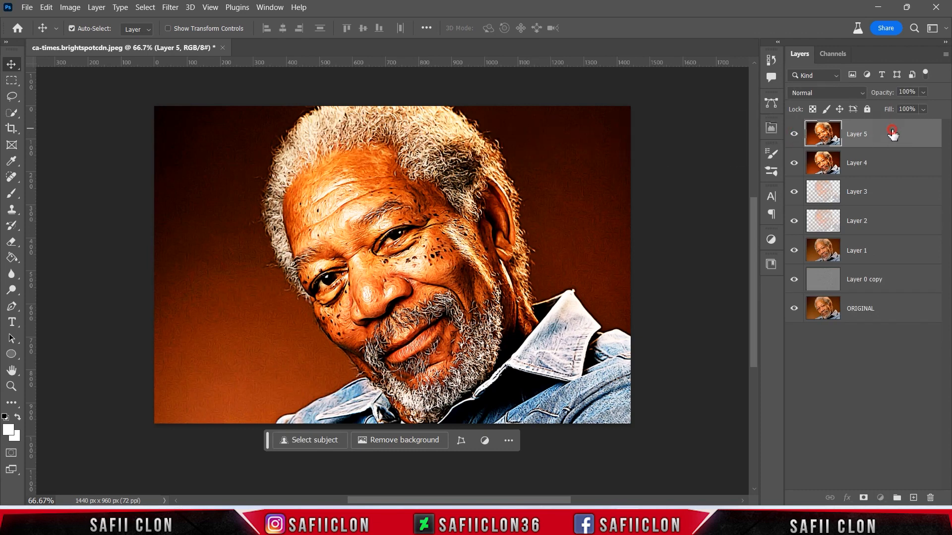
pyautogui.click(68, 7)
pyautogui.moveTo(177, 38)
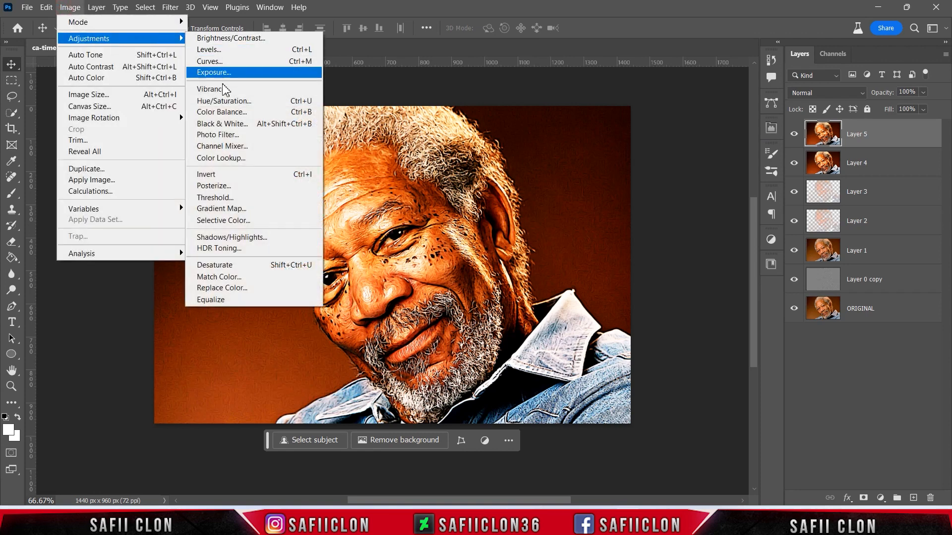
pyautogui.click(235, 267)
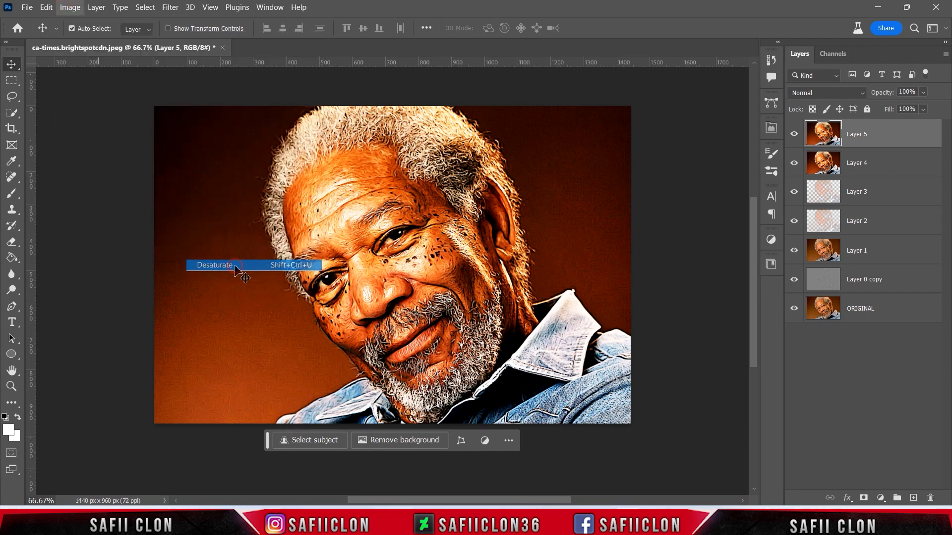
# - Set the desaturated layer's blend mode to Screen and its opacity to 51%
pyautogui.click(816, 92)
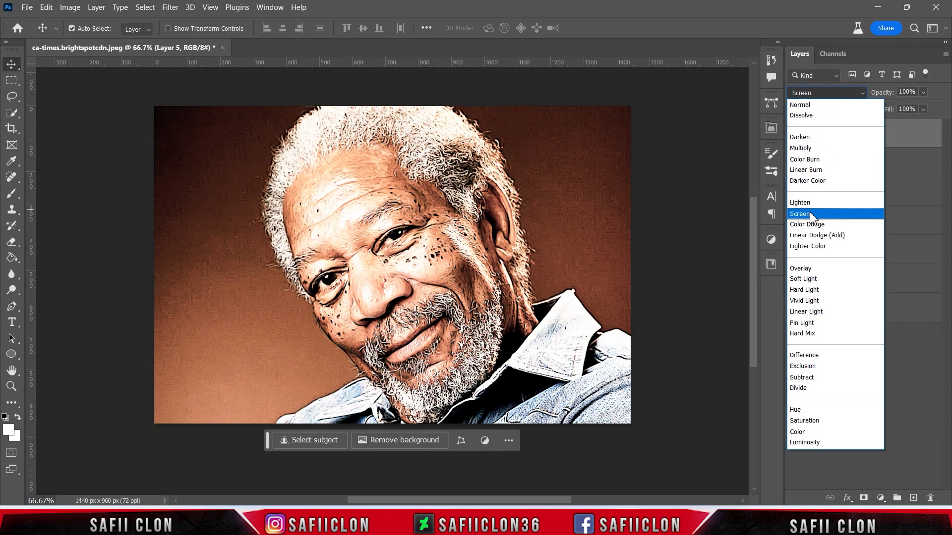
pyautogui.click(810, 215)
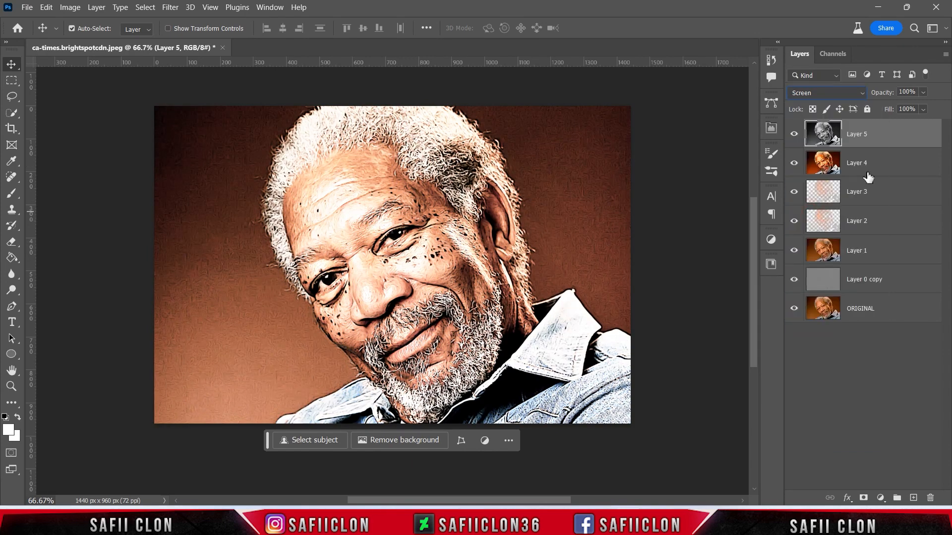
pyautogui.click(923, 93)
pyautogui.moveTo(913, 103); pyautogui.dragTo(909, 103)
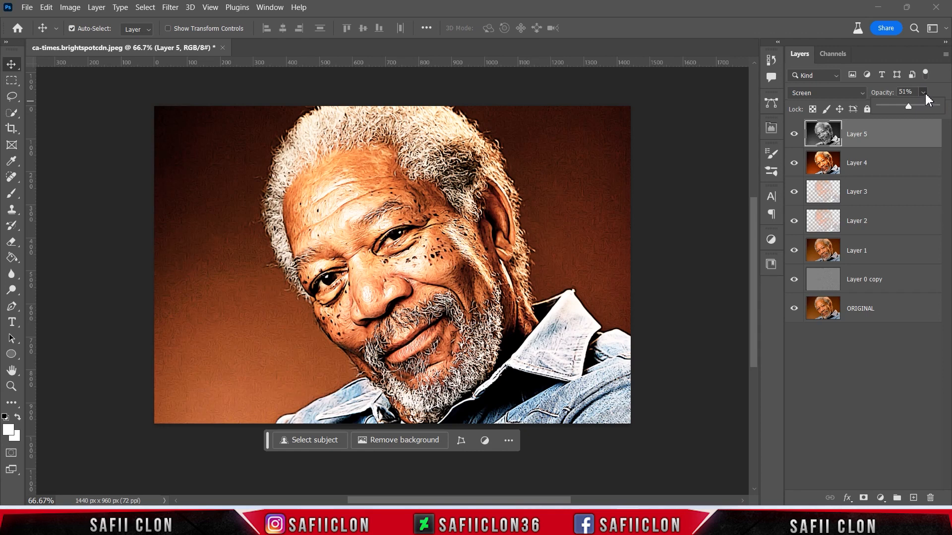
# - Apply the Stylize Glowing Edges filter to the desaturated layer with Edge Width 2, Edge Brightness 2 and Smoothness 2
pyautogui.click(925, 92)
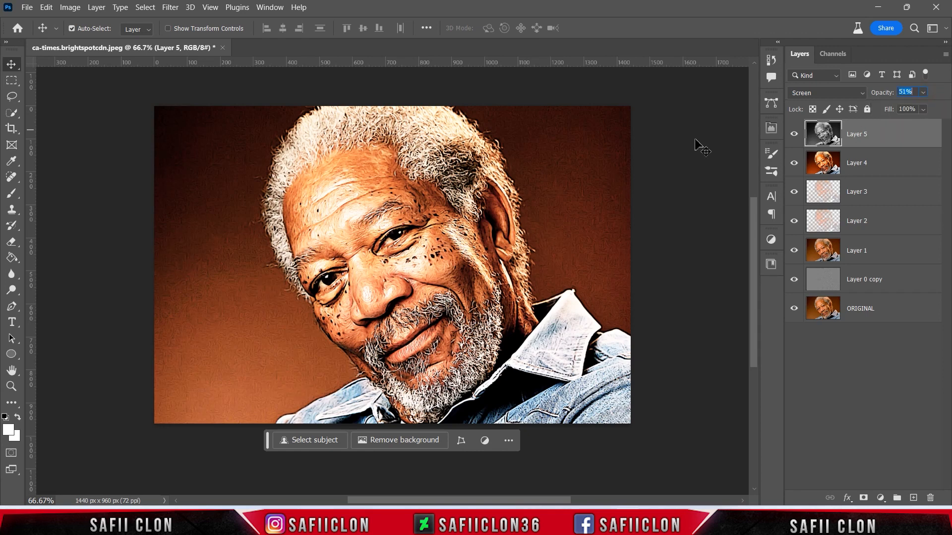
pyautogui.click(171, 7)
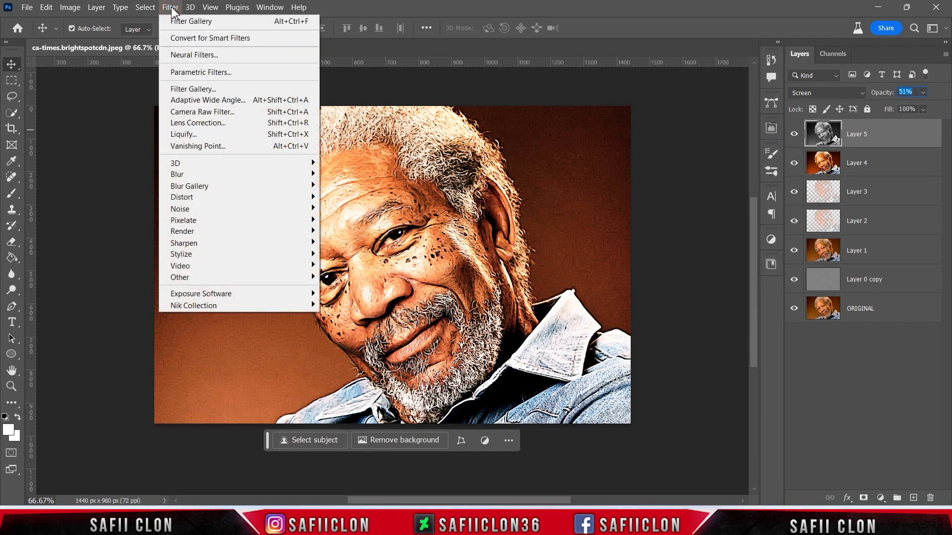
pyautogui.click(220, 90)
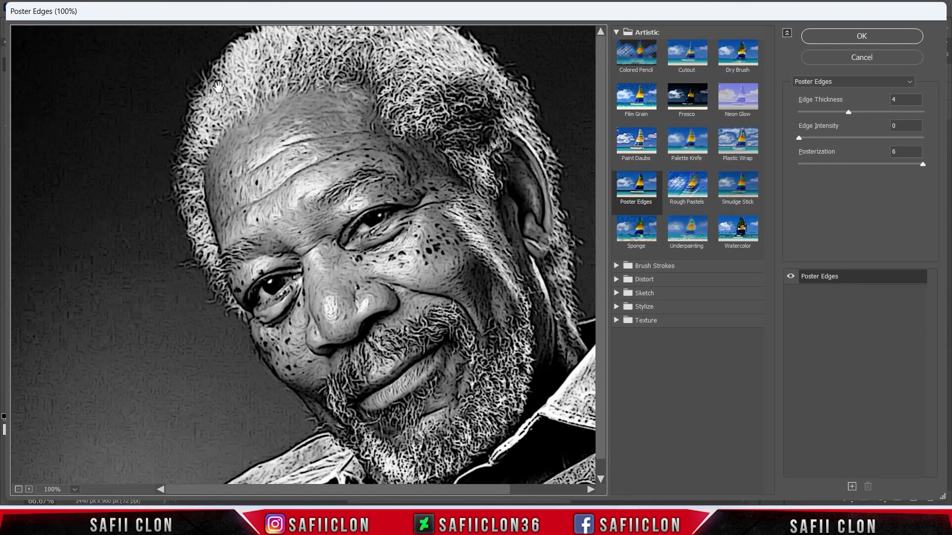
pyautogui.moveTo(388, 192); pyautogui.dragTo(301, 185)
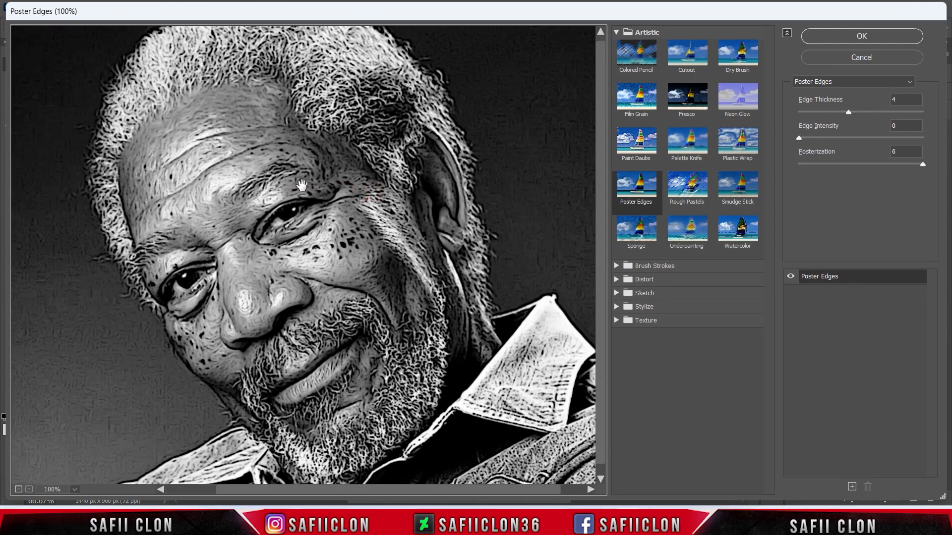
pyautogui.click(617, 307)
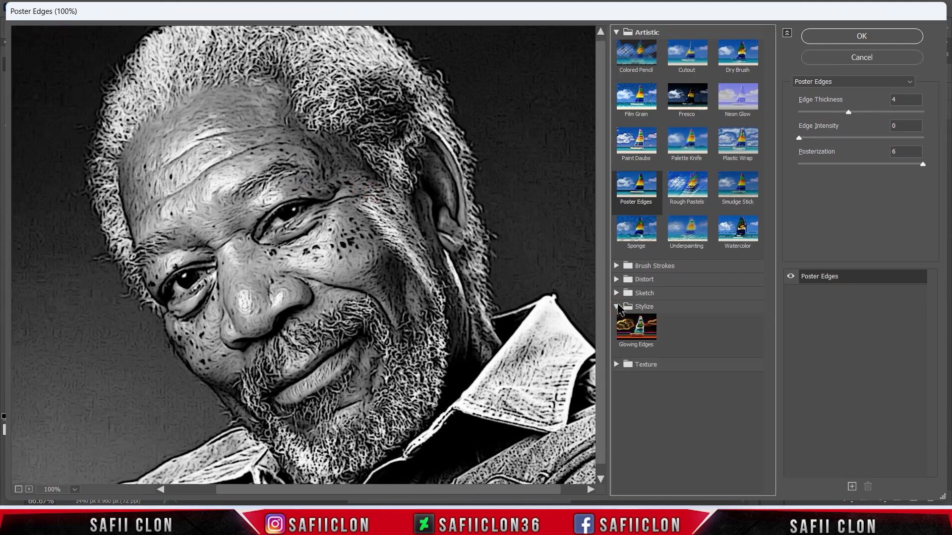
pyautogui.click(639, 333)
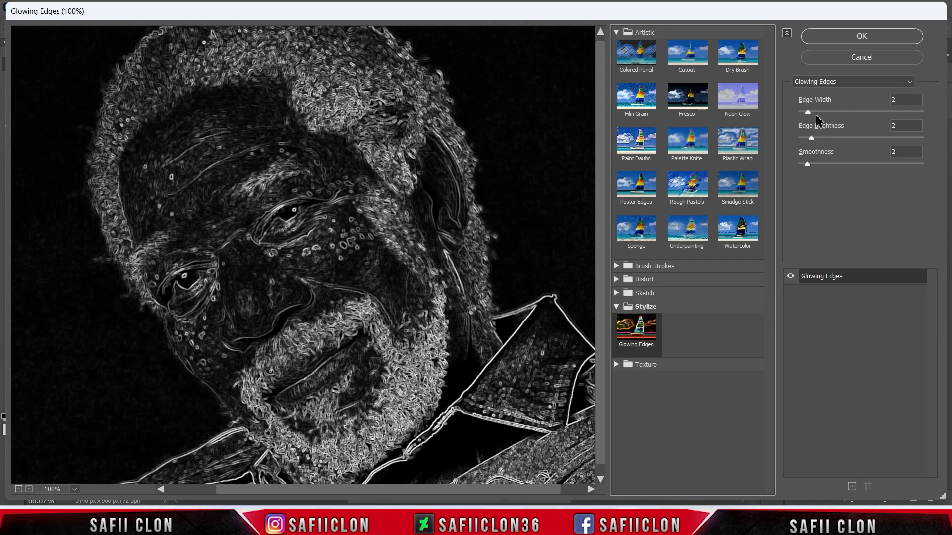
pyautogui.moveTo(836, 113); pyautogui.dragTo(814, 113)
pyautogui.click(850, 138)
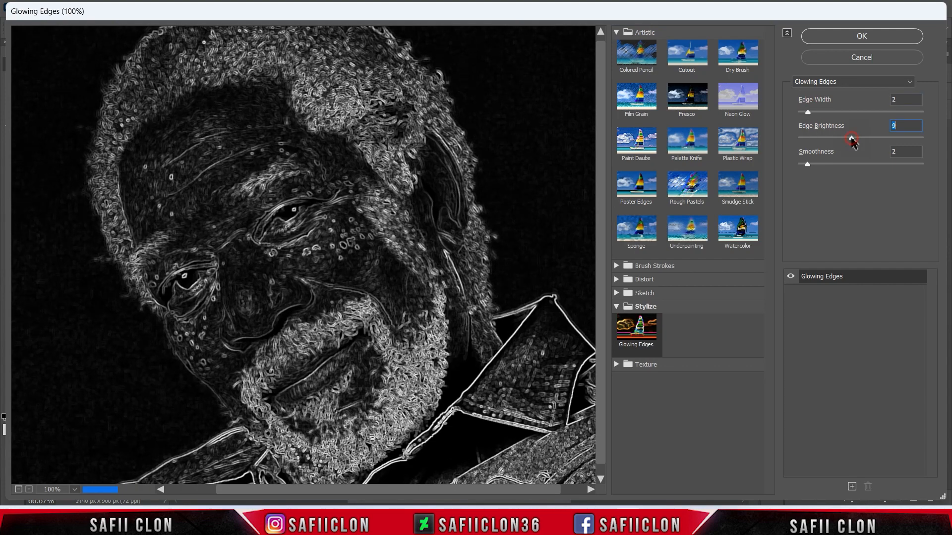
pyautogui.click(814, 139)
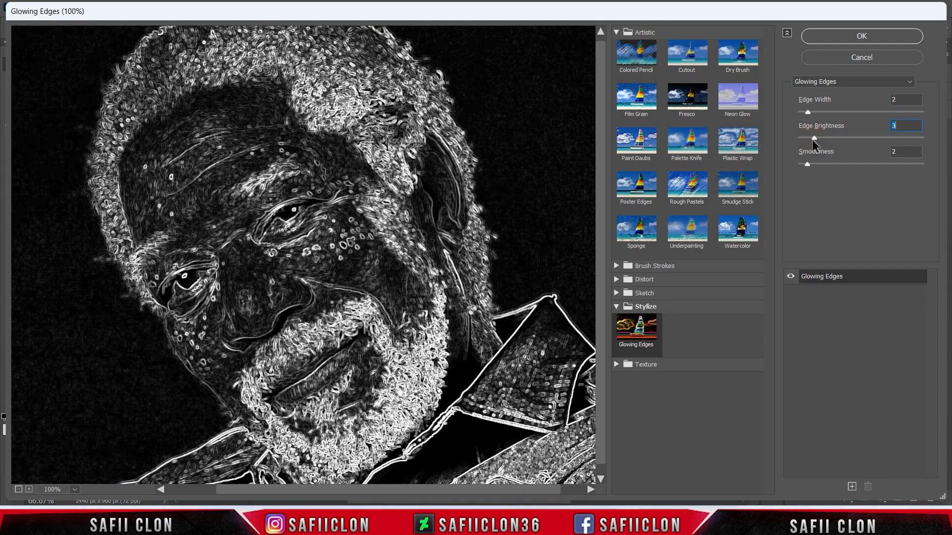
pyautogui.click(812, 140)
pyautogui.moveTo(810, 142); pyautogui.dragTo(807, 141)
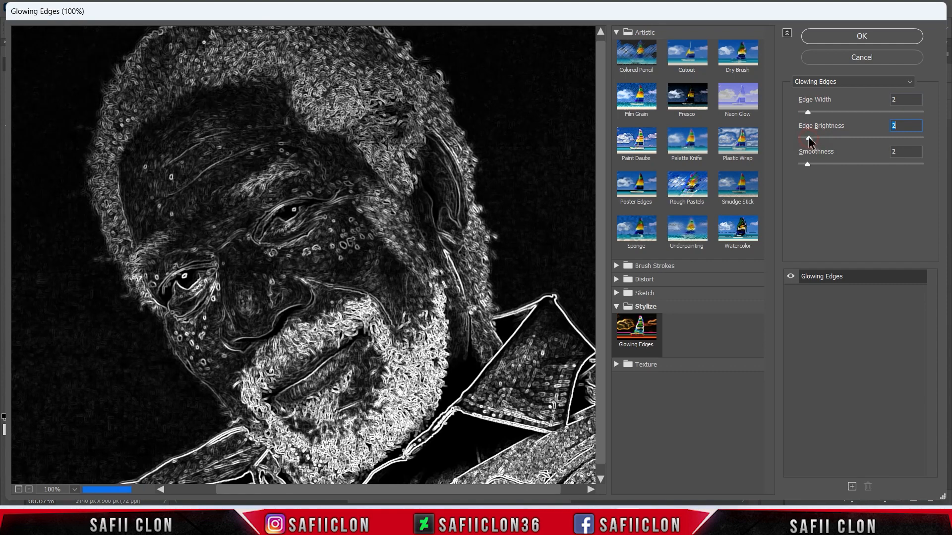
pyautogui.click(861, 38)
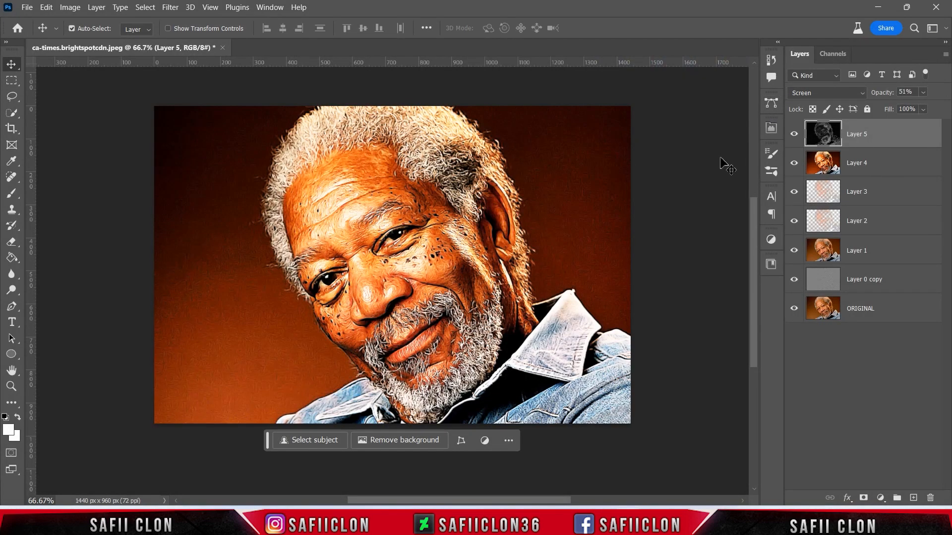
# - Toggle the glowing-edges layer's visibility to compare the image before and after
pyautogui.click(794, 134)
pyautogui.click(794, 135)
pyautogui.click(794, 135)
pyautogui.click(794, 134)
# - Create a new layer on top and fill it with 50% Gray
pyautogui.click(915, 497)
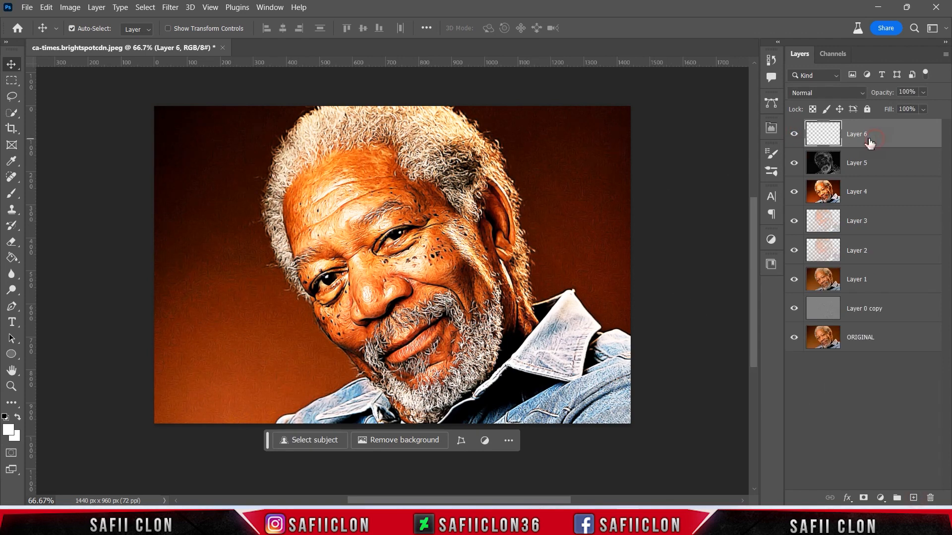
pyautogui.click(46, 8)
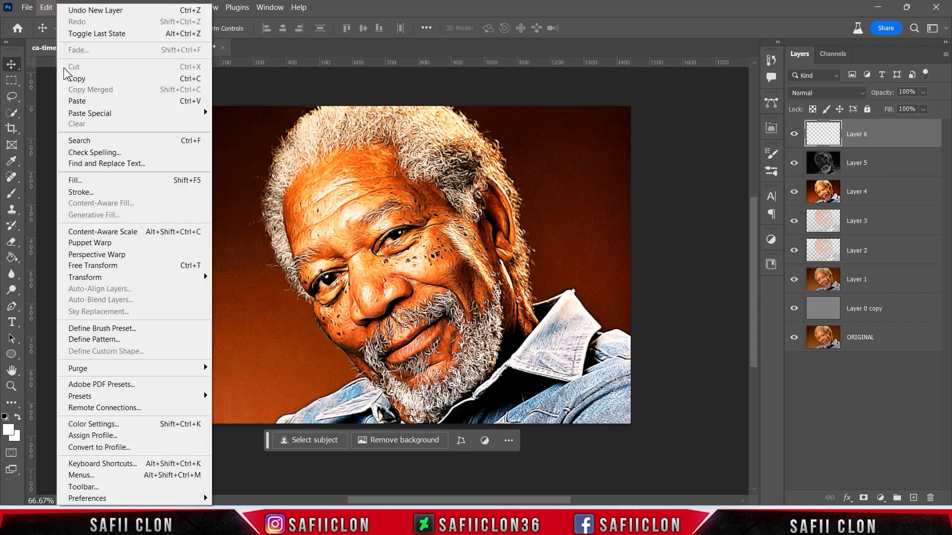
pyautogui.click(118, 181)
pyautogui.click(471, 129)
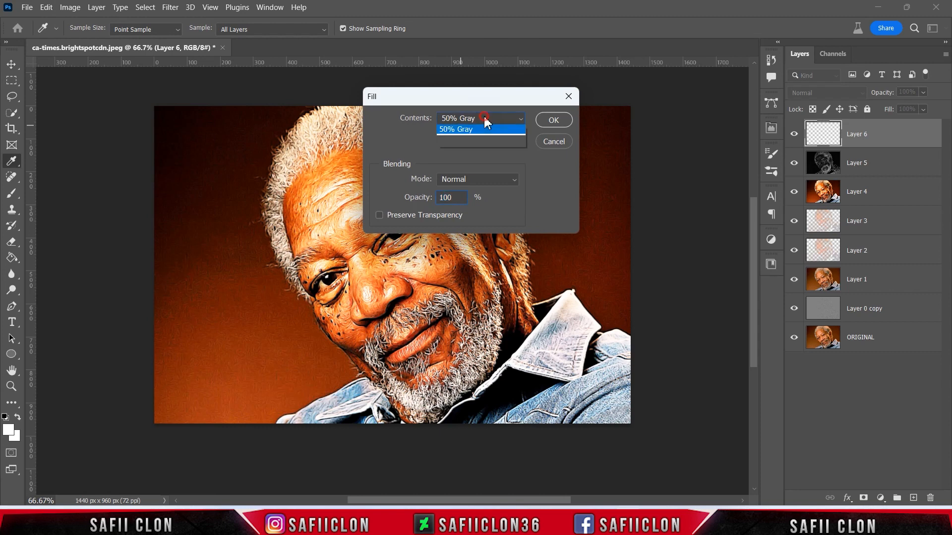
pyautogui.click(473, 228)
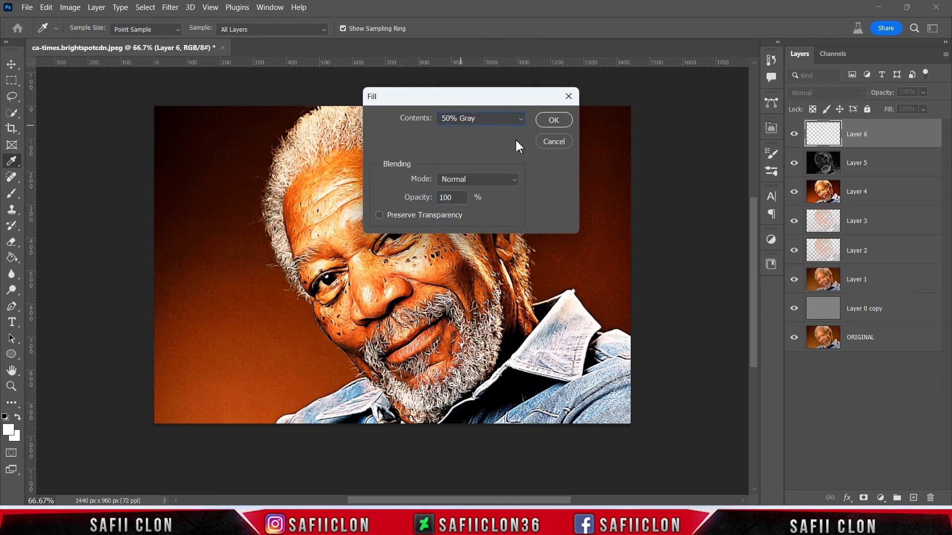
pyautogui.click(553, 121)
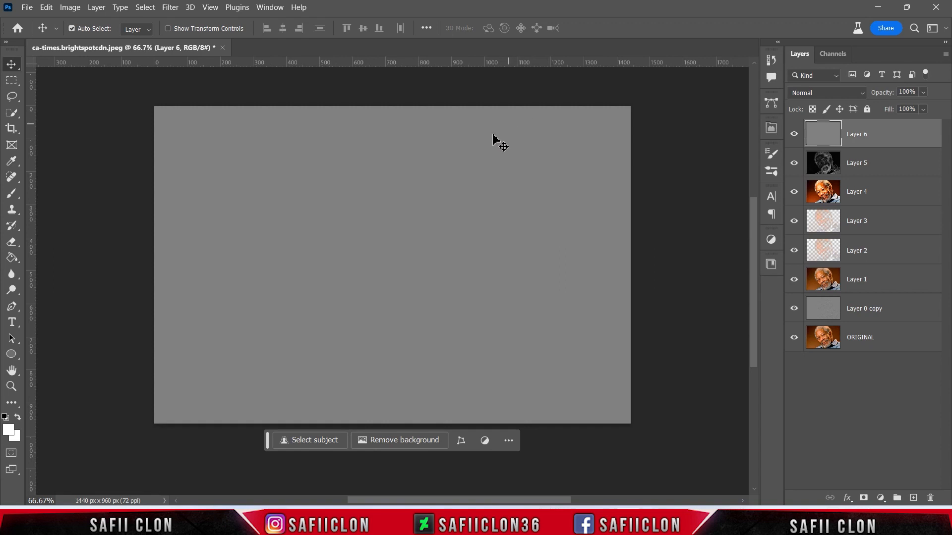
# - Add Gaussian monochromatic noise to the gray layer with an amount of 20.13%
pyautogui.click(174, 9)
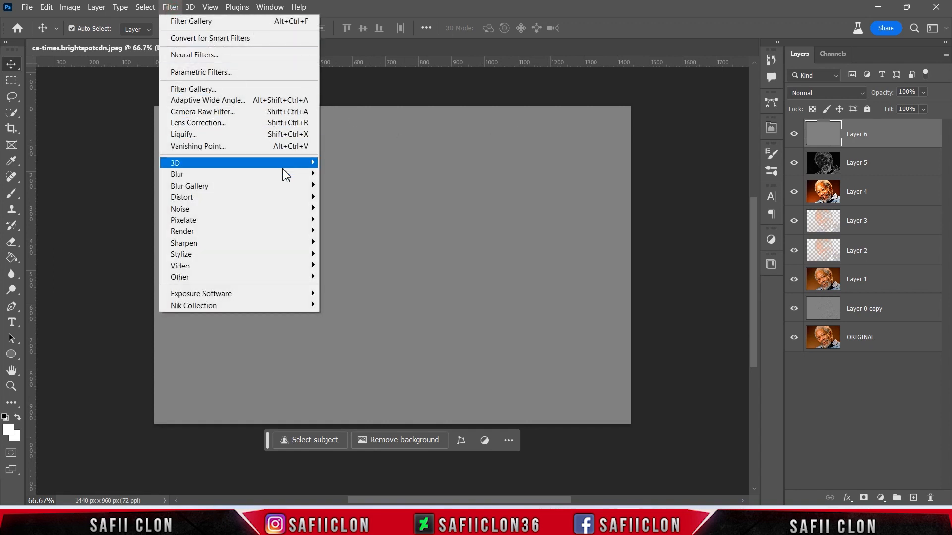
pyautogui.moveTo(286, 209)
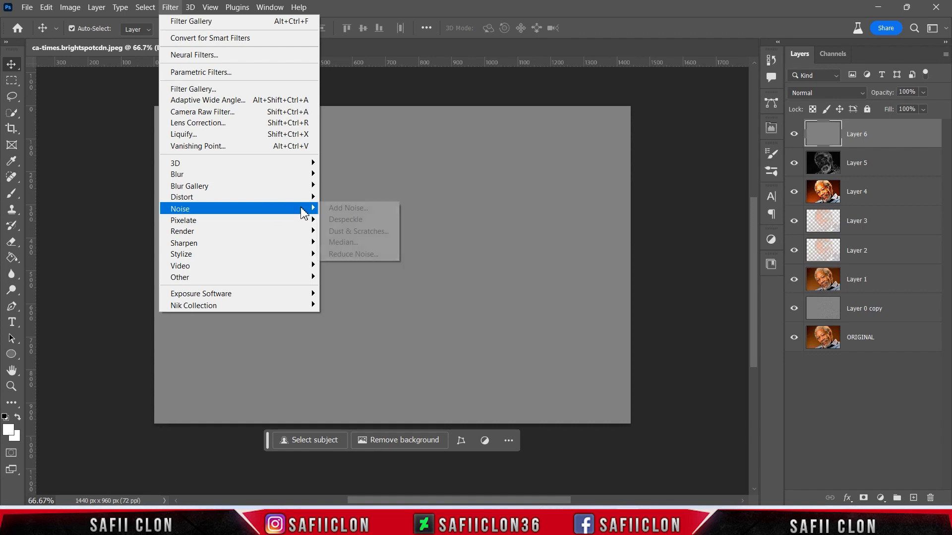
pyautogui.click(364, 207)
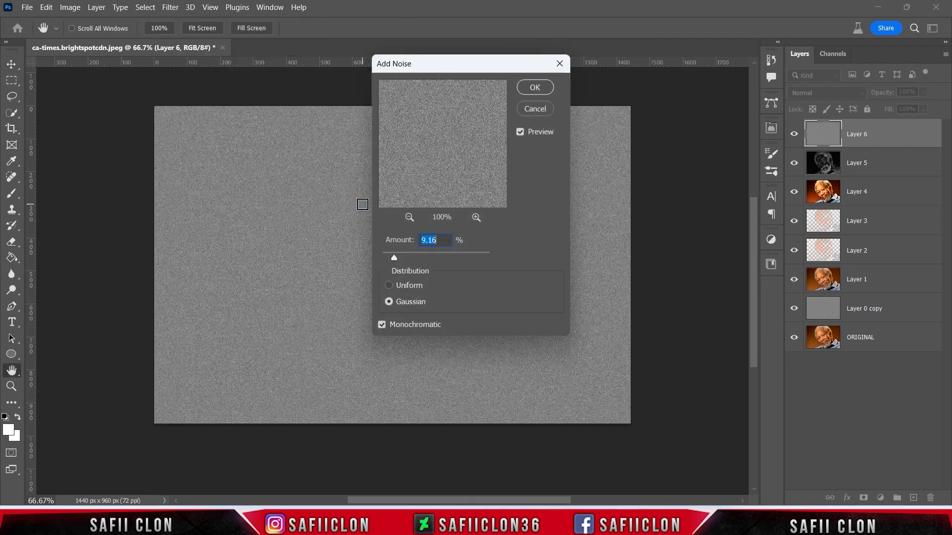
pyautogui.click(416, 302)
pyautogui.moveTo(397, 257); pyautogui.dragTo(409, 254)
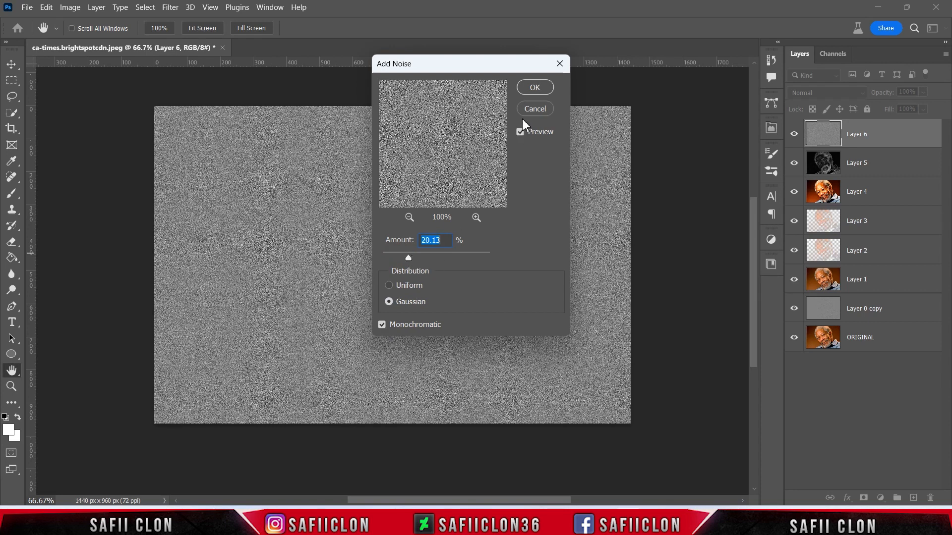
pyautogui.click(535, 89)
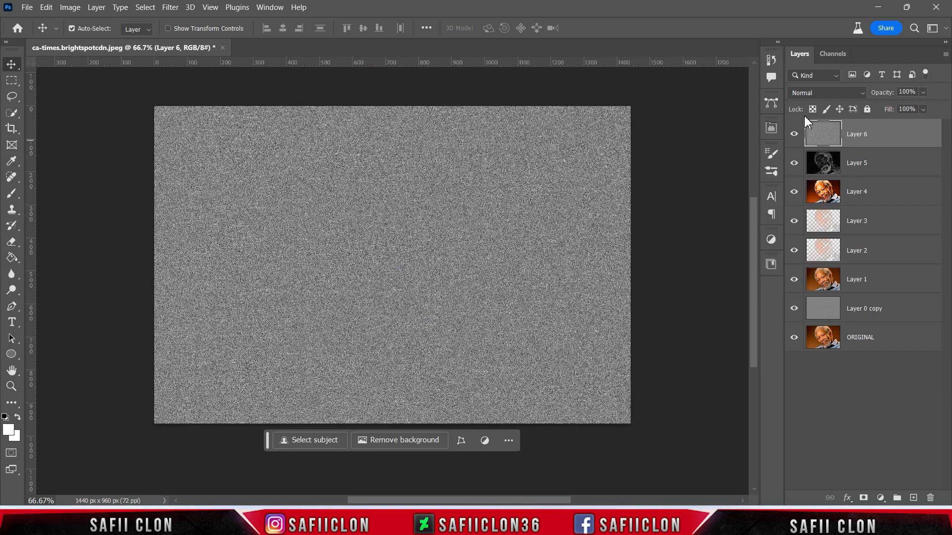
# - Set the noise layer's blend mode to Overlay and toggle its visibility to compare
pyautogui.click(815, 93)
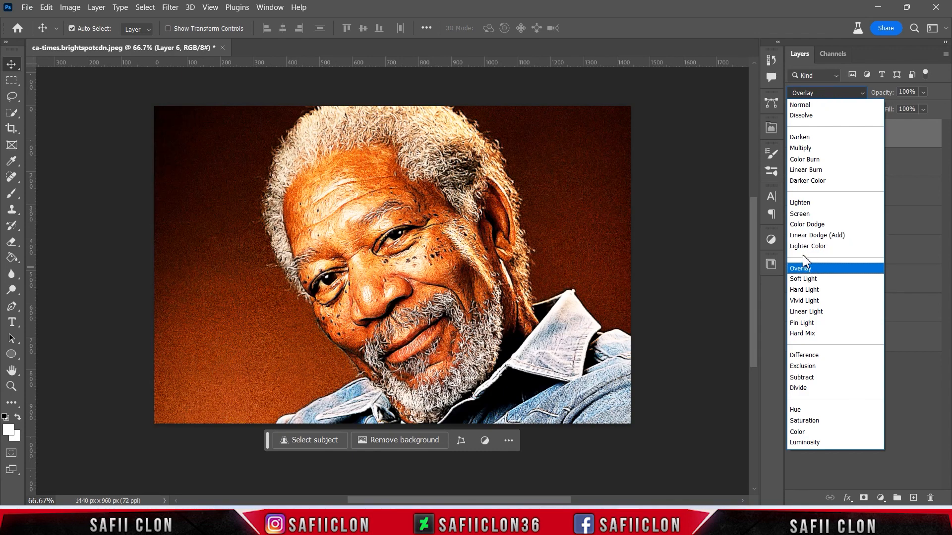
pyautogui.click(803, 268)
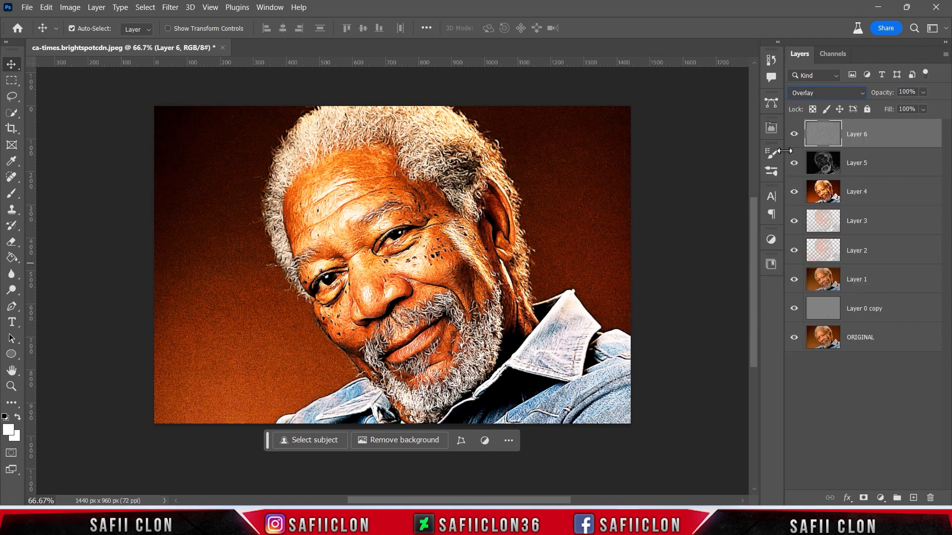
pyautogui.click(794, 135)
pyautogui.click(794, 134)
pyautogui.click(793, 135)
pyautogui.click(794, 135)
# - Open the texture image mona-eendra-vC8wj_Kphak-unsplash.jpg from the Morgan F folder
pyautogui.click(37, 10)
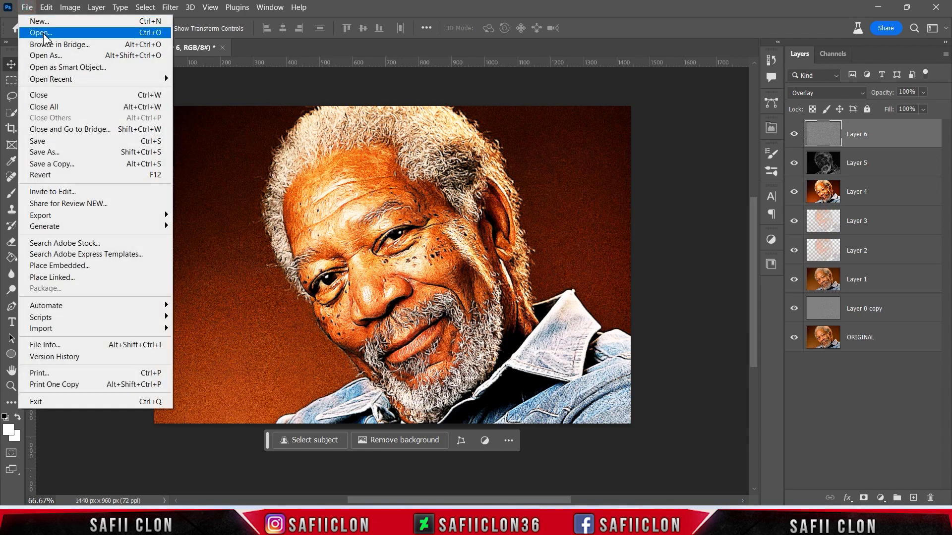
pyautogui.click(44, 33)
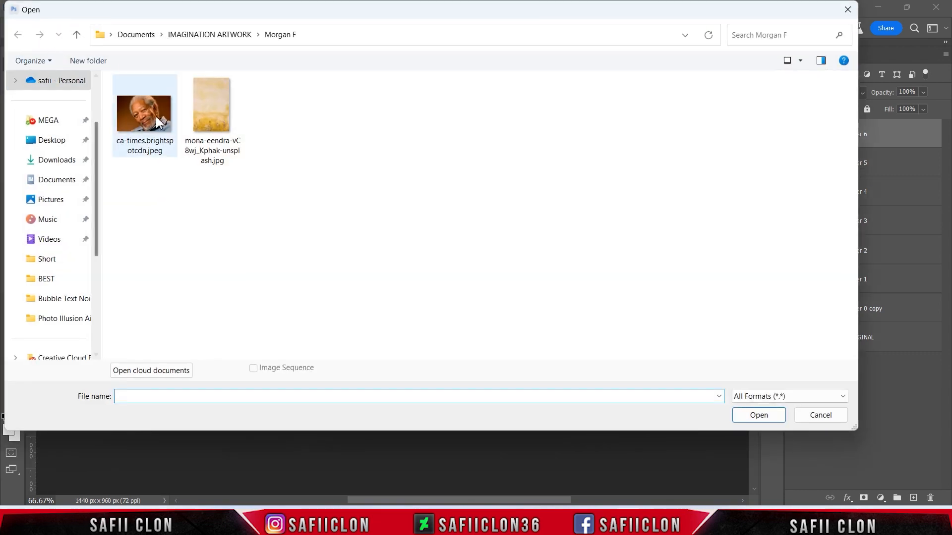
pyautogui.click(224, 122)
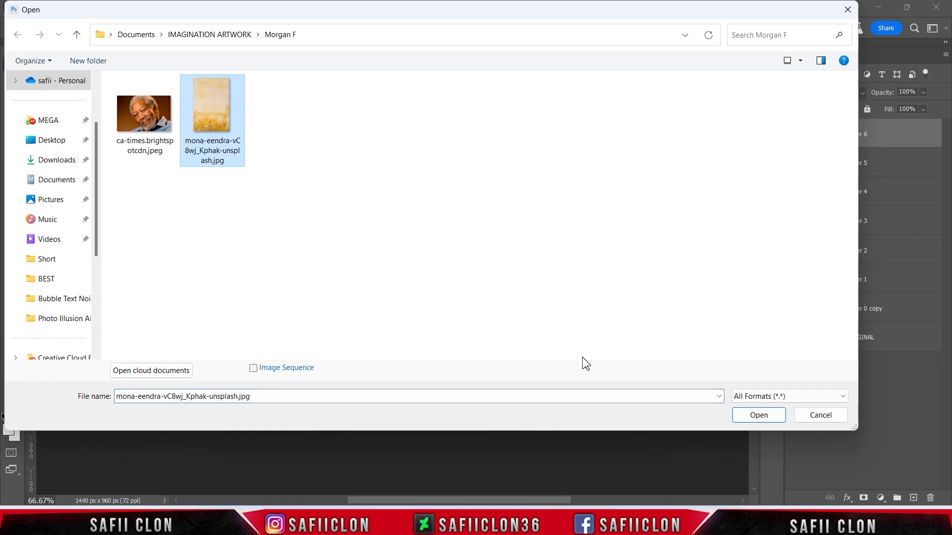
pyautogui.click(746, 416)
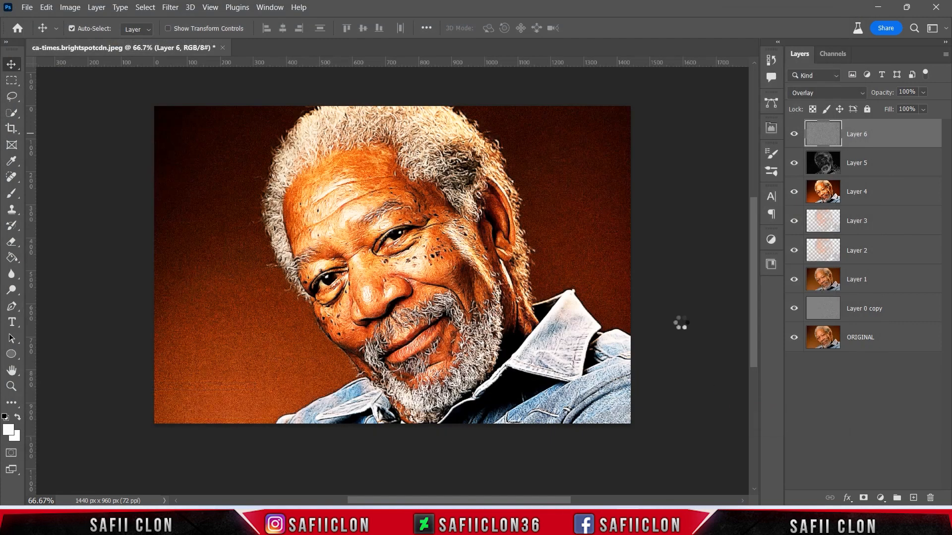
# - Select the upper plain paper area of the texture image and move it into the portrait document as a new layer
pyautogui.click(11, 82)
pyautogui.click(44, 80)
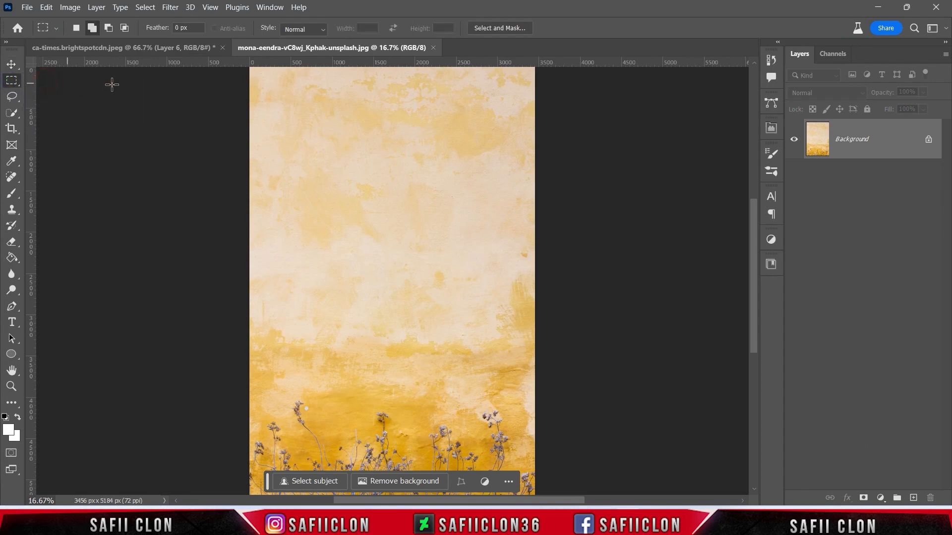
pyautogui.hotkey('ctrl', '-')
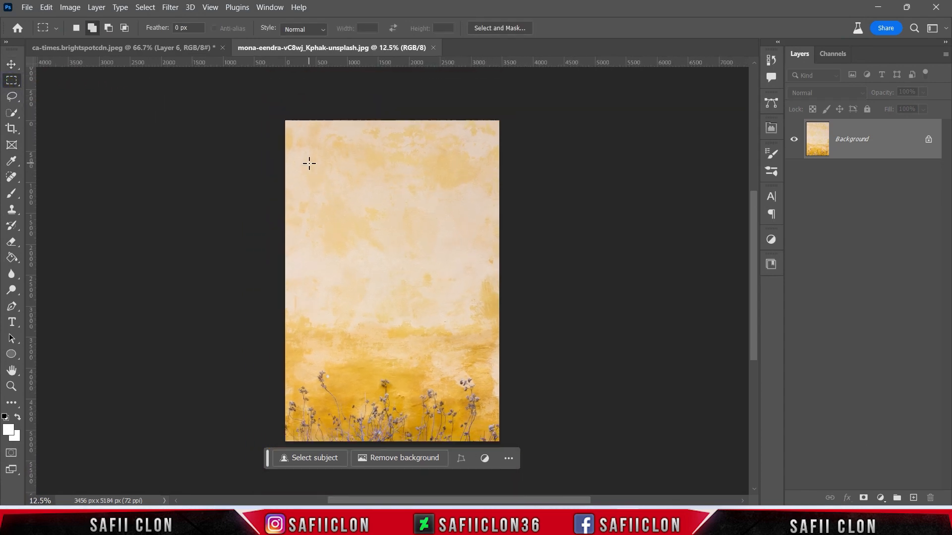
pyautogui.moveTo(274, 118); pyautogui.dragTo(567, 372)
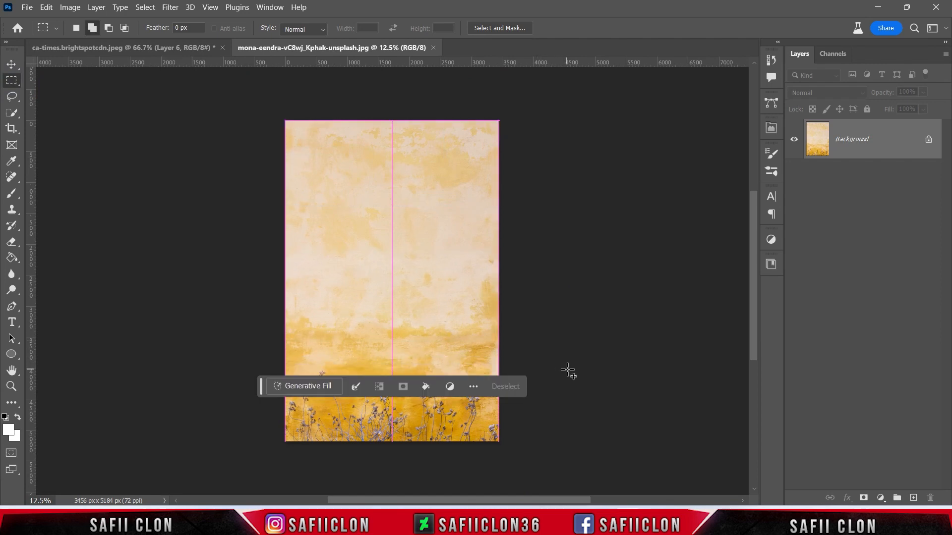
pyautogui.click(11, 64)
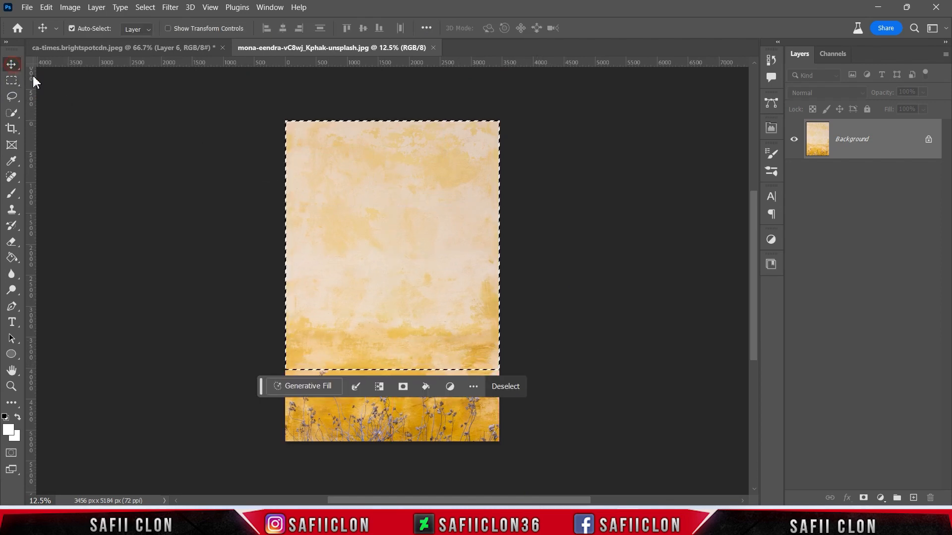
pyautogui.moveTo(459, 284); pyautogui.dragTo(405, 259)
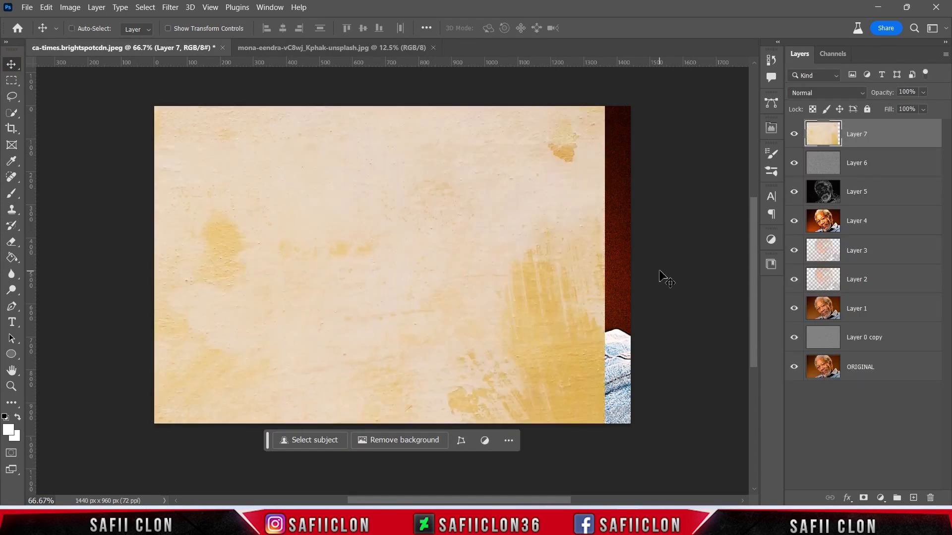
# - Free transform the texture layer, rotating it 90° and stretching it to cover the whole canvas
pyautogui.hotkey('ctrl', '-')
pyautogui.hotkey('ctrl', 't')
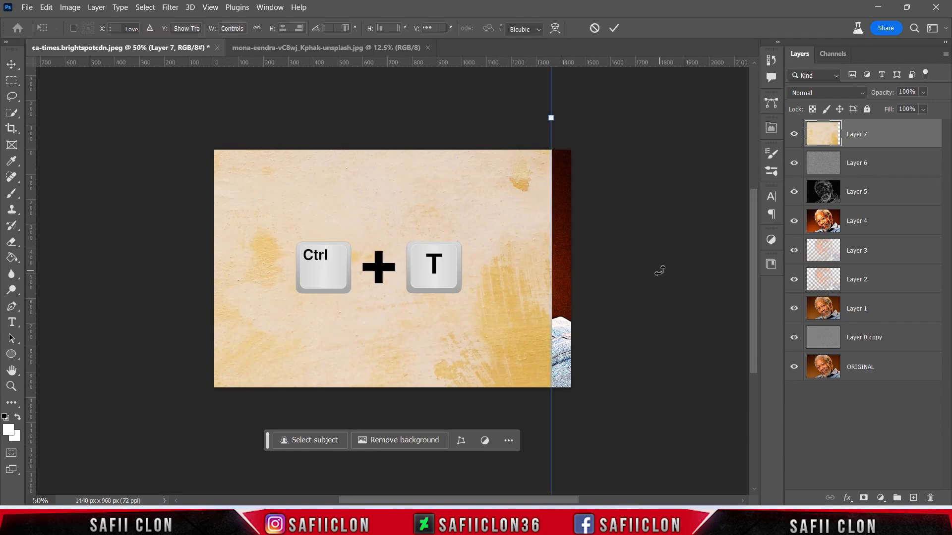
pyautogui.moveTo(374, 307); pyautogui.dragTo(551, 293)
pyautogui.moveTo(632, 181); pyautogui.dragTo(326, 191)
pyautogui.moveTo(247, 190); pyautogui.dragTo(429, 272)
pyautogui.moveTo(544, 241); pyautogui.dragTo(573, 259)
pyautogui.moveTo(501, 260); pyautogui.dragTo(504, 269)
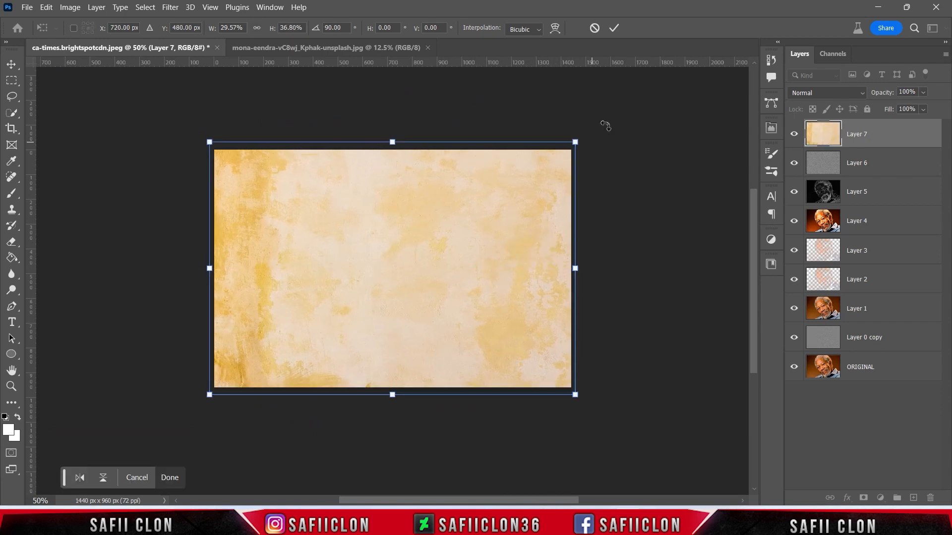
pyautogui.click(613, 30)
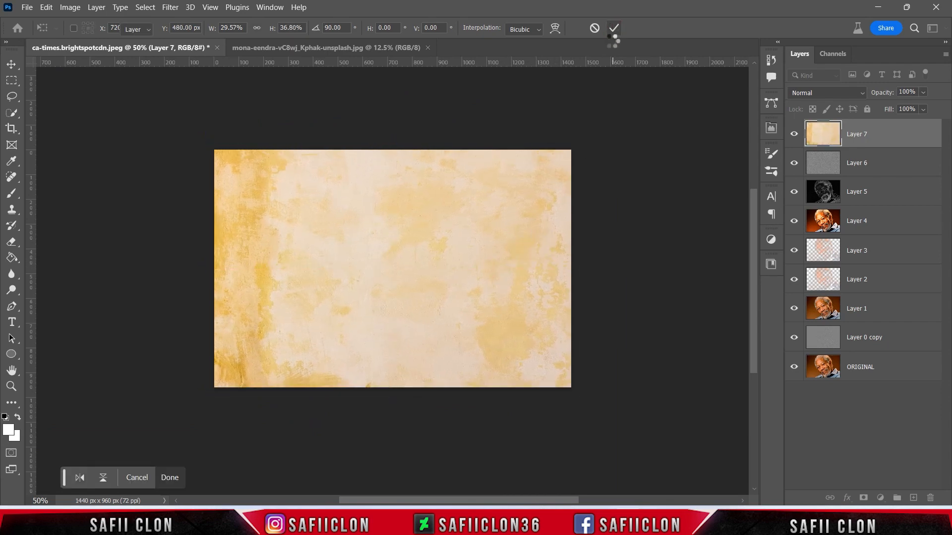
# - Set the texture layer's blend mode to Soft Light and lower its opacity to 42%
pyautogui.click(813, 93)
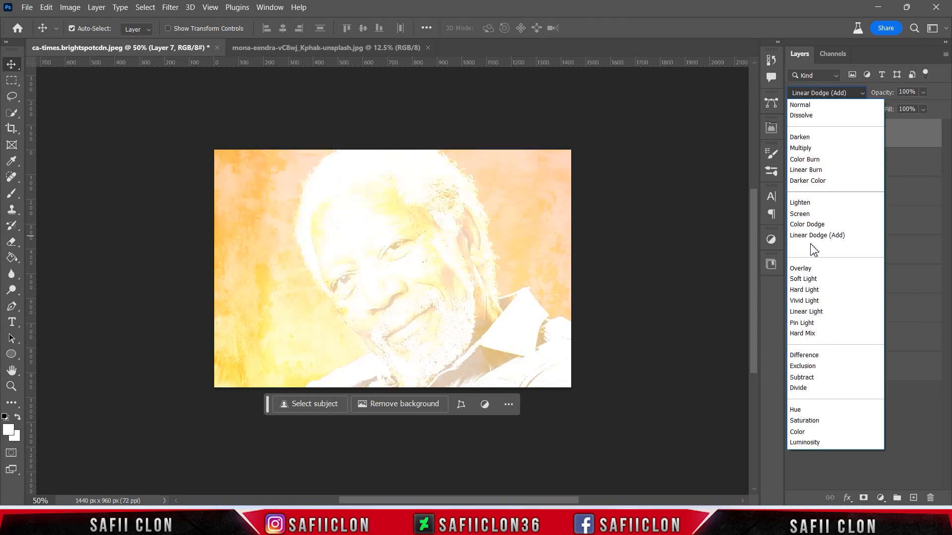
pyautogui.click(809, 280)
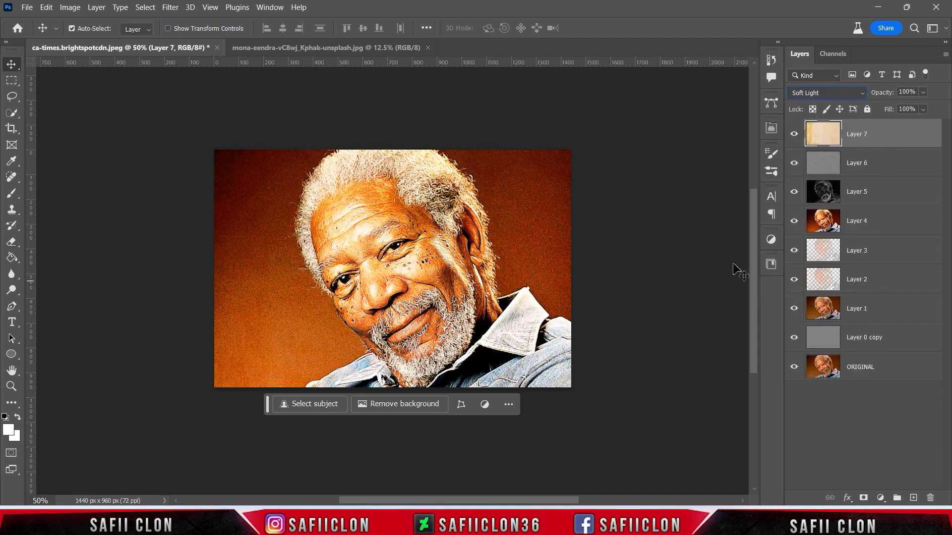
pyautogui.click(923, 93)
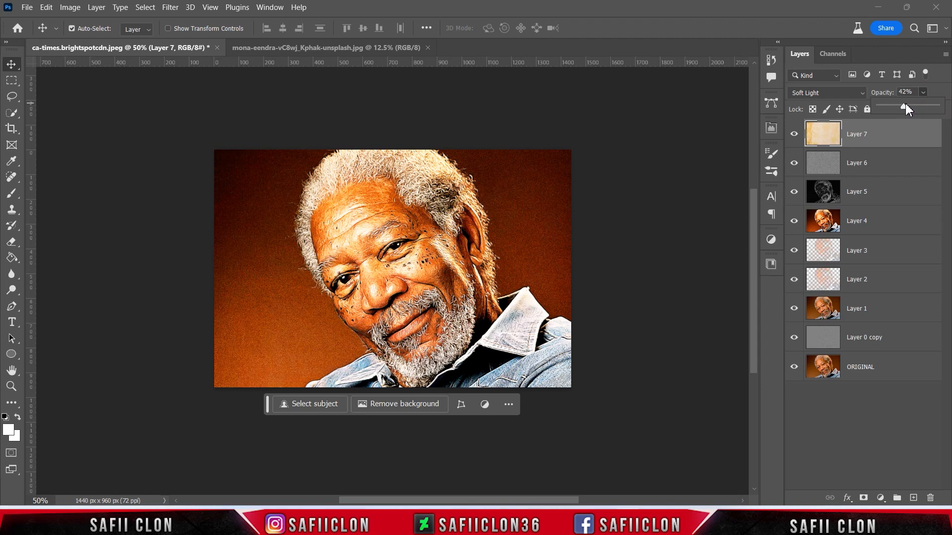
pyautogui.click(924, 92)
# - Group all layers from Layer 0 copy up to Layer 7 into a new group named EDIT
pyautogui.keyDown('shift'); pyautogui.click(899, 344); pyautogui.keyUp('shift')
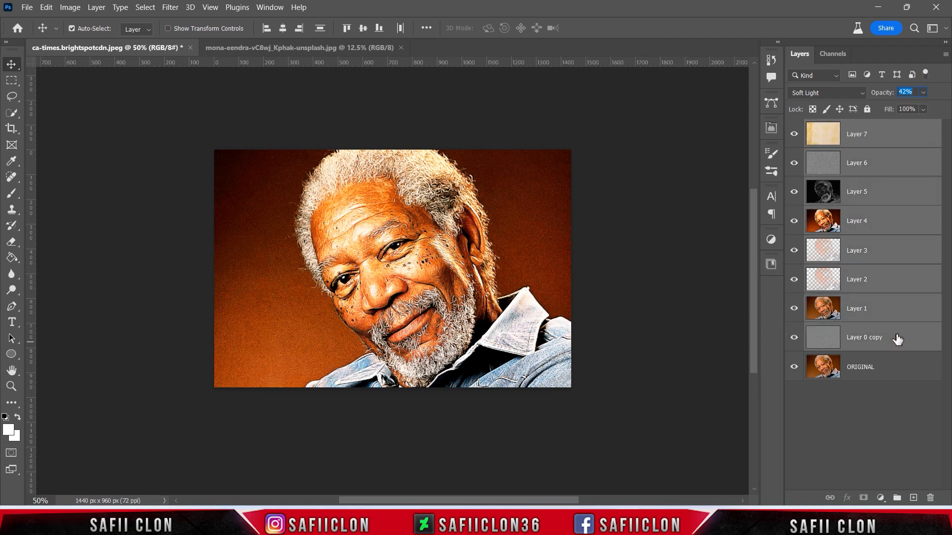
pyautogui.rightClick(897, 335)
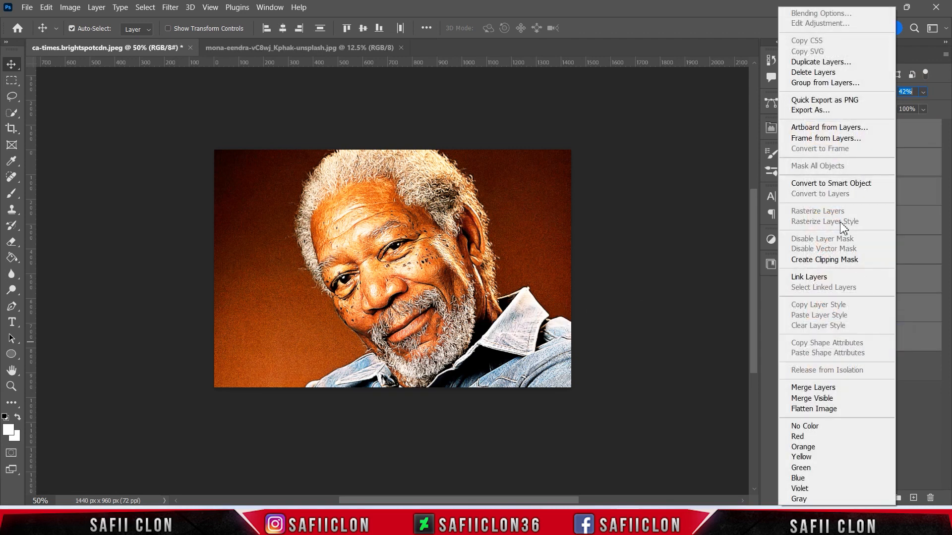
pyautogui.click(812, 83)
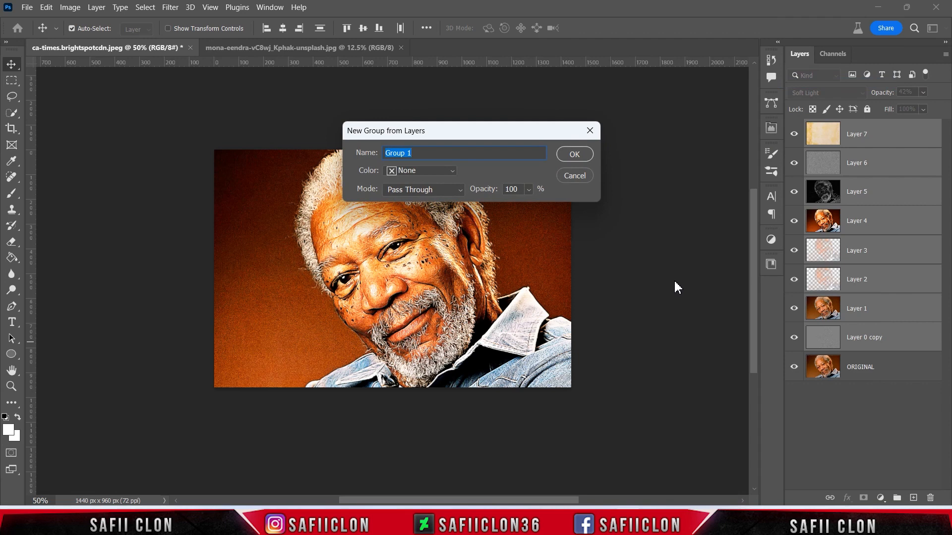
pyautogui.write('EDIT')
pyautogui.click(571, 153)
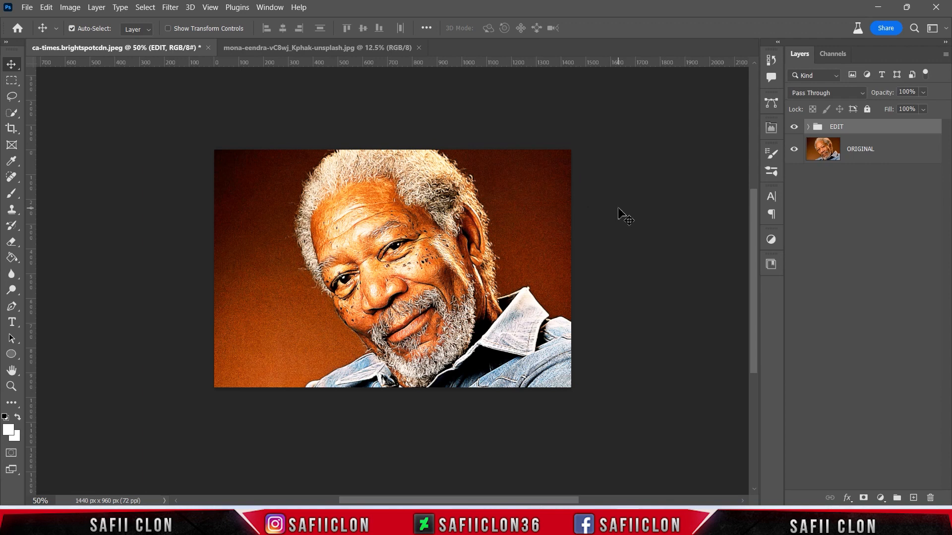
# - Toggle the EDIT group's visibility to compare the artwork against the original photo
pyautogui.hotkey('ctrl', '+')
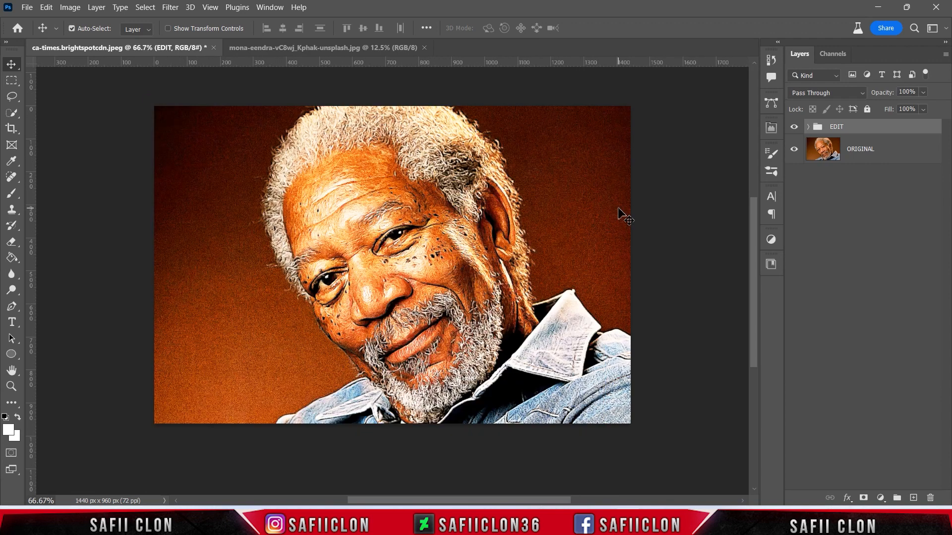
pyautogui.scroll(1, 621, 214)
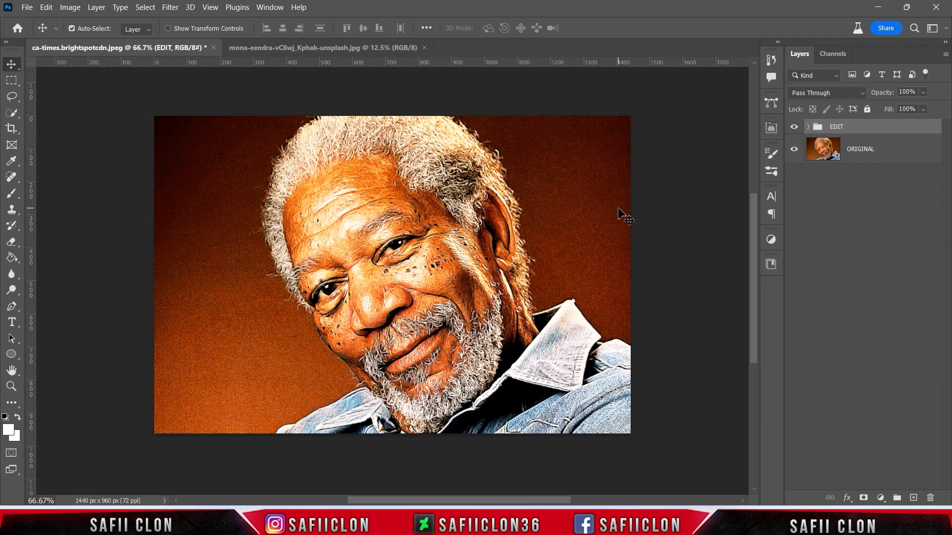
pyautogui.click(795, 127)
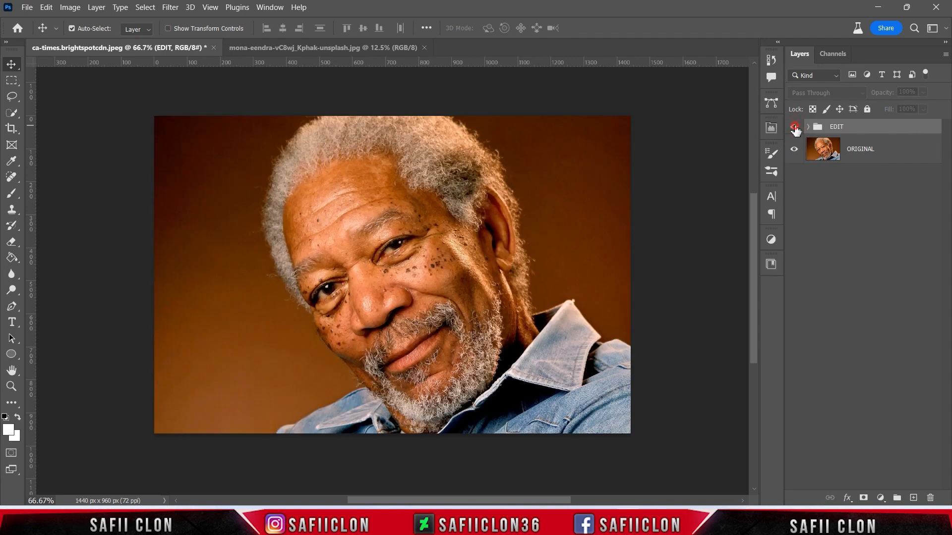
pyautogui.click(795, 128)
pyautogui.click(794, 127)
pyautogui.click(794, 128)
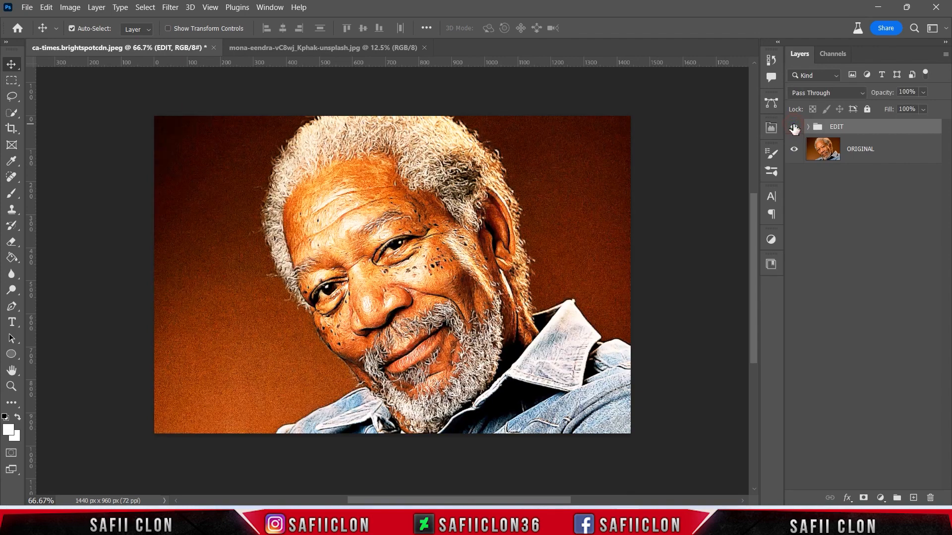
pyautogui.click(794, 128)
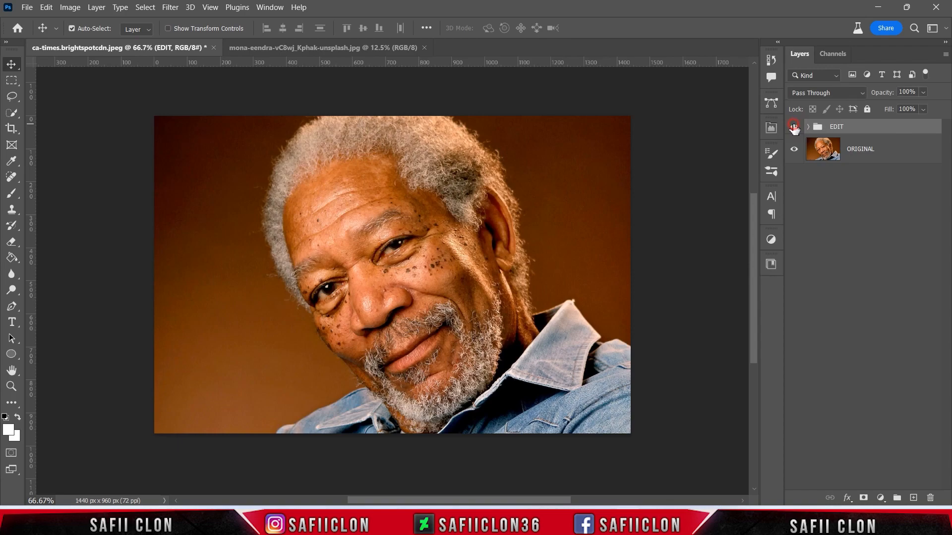
pyautogui.click(795, 127)
# - Zoom in closer and toggle the EDIT group again to compare the painted details with the original
pyautogui.hotkey('ctrl', '+')
pyautogui.hotkey('ctrl', '+')
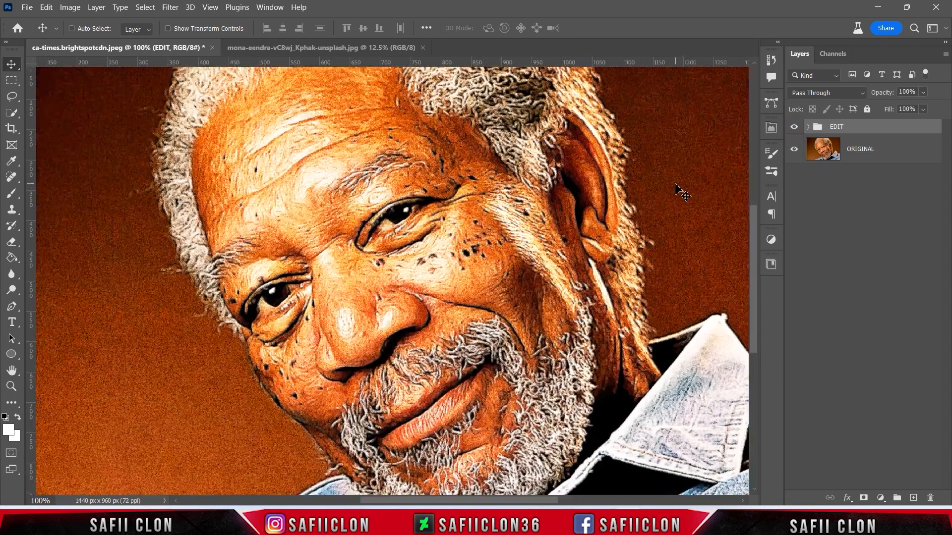
pyautogui.hotkey('ctrl', '-')
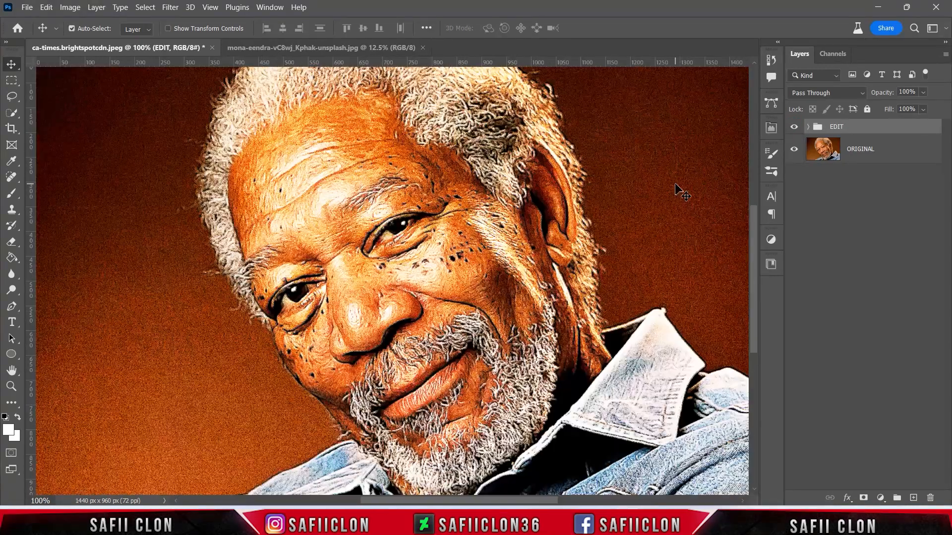
pyautogui.click(794, 128)
pyautogui.click(795, 127)
pyautogui.click(795, 128)
pyautogui.click(795, 127)
pyautogui.click(795, 127)
pyautogui.click(794, 127)
pyautogui.hotkey('ctrl', '-')
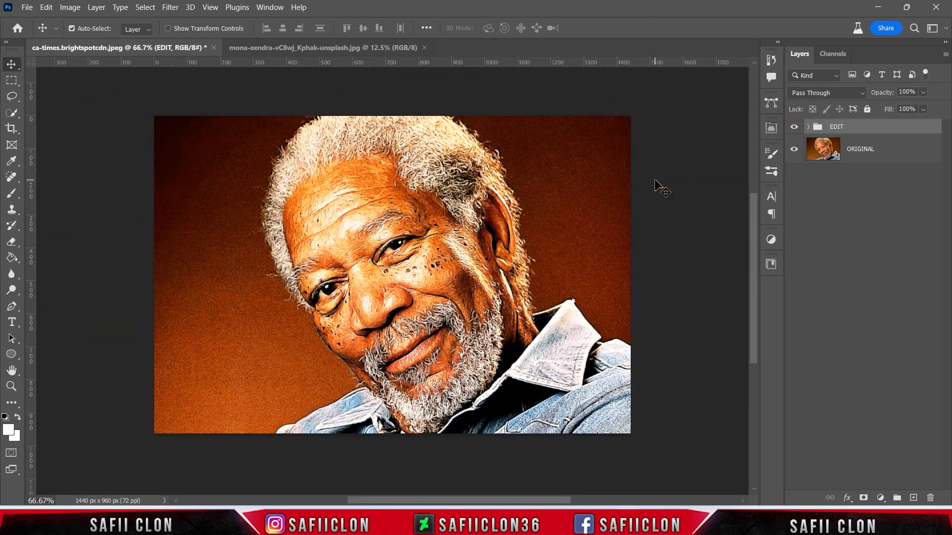